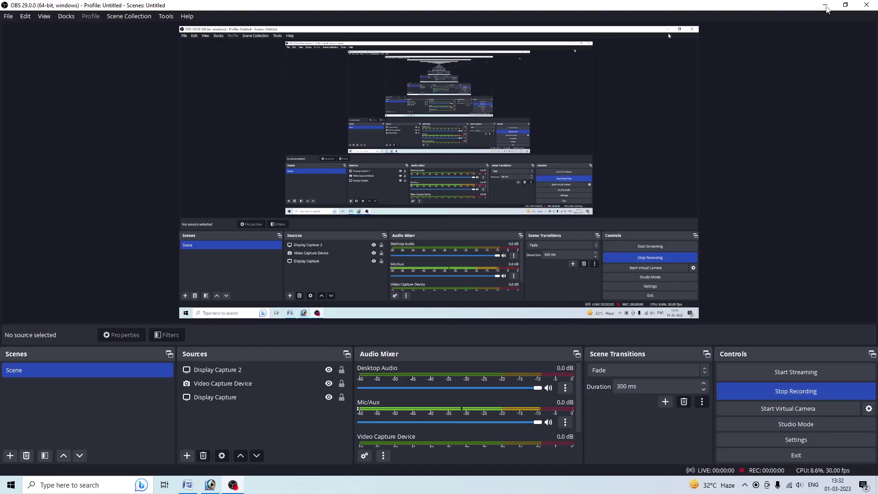
- Minimize the OBS recording window to reveal photoshop1.psd in Photoshop
click(825, 5)
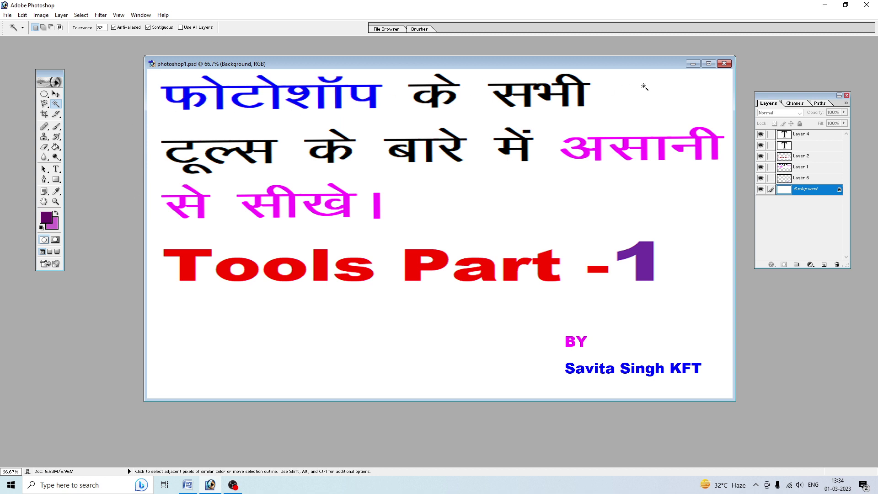
- Move the title document right and the Layers panel lower, then bring up the Open dialog
drag(663, 67, 850, 43)
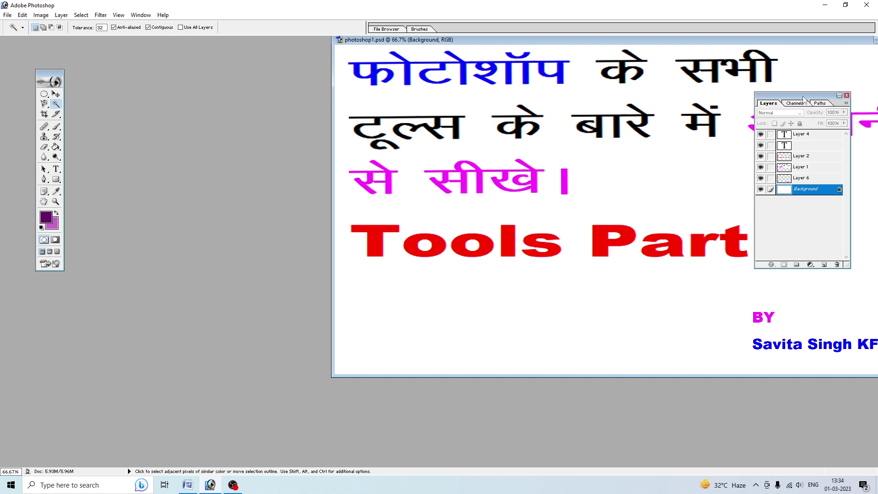
drag(803, 98, 812, 181)
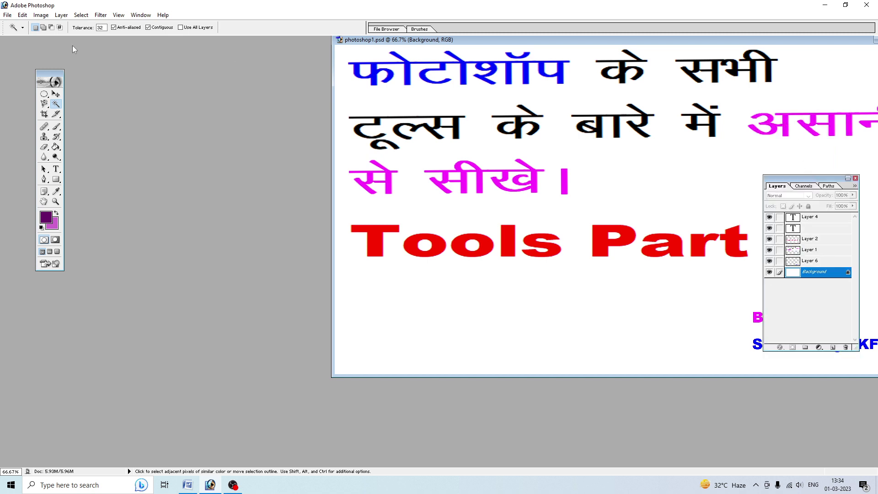
click(8, 16)
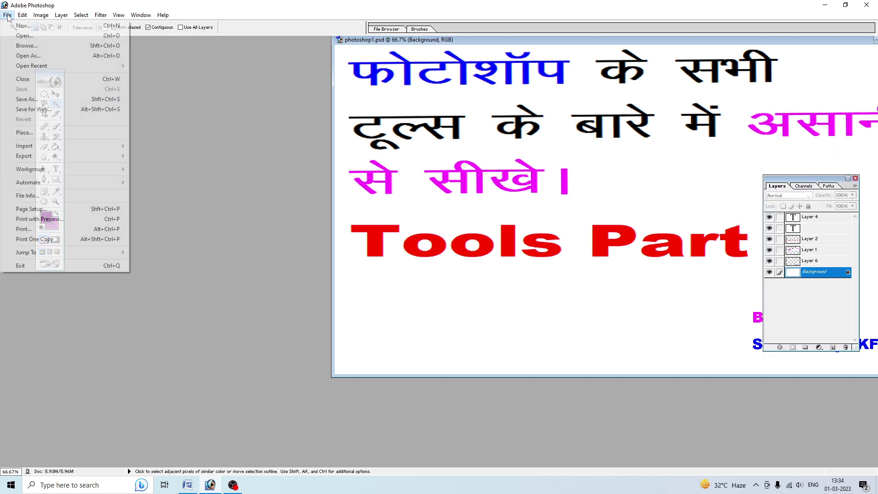
click(24, 36)
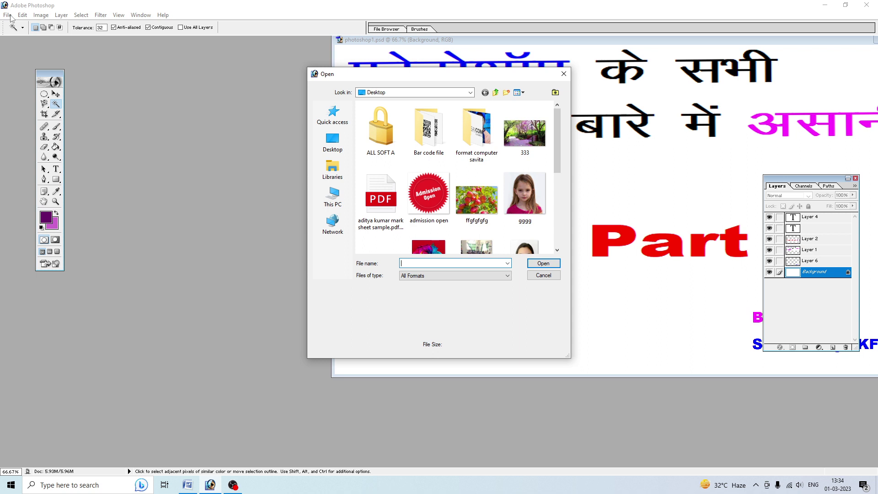
- Open gggg.jpg, enlarge its window and zoom the portrait to 300%
click(524, 197)
click(541, 266)
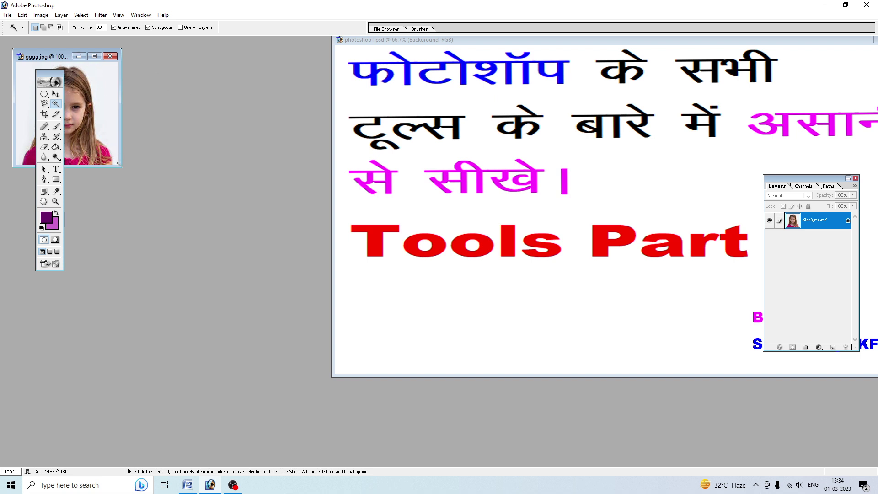
drag(117, 164, 341, 294)
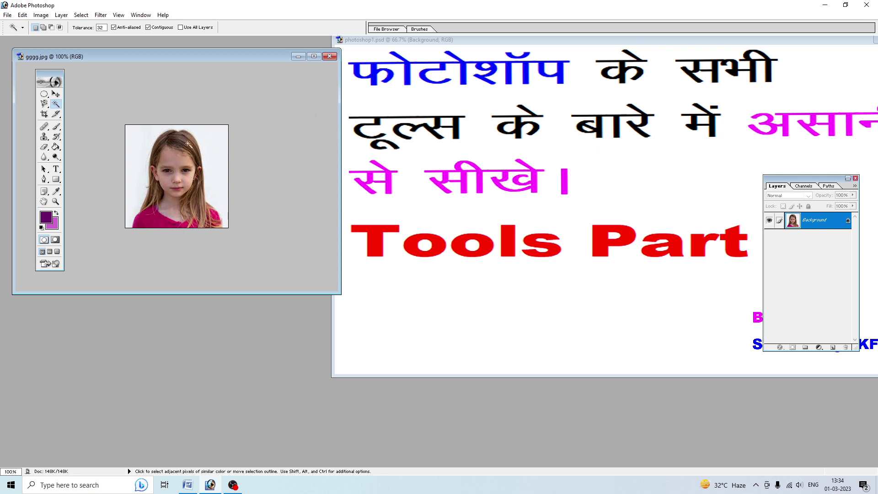
key(ctrl)
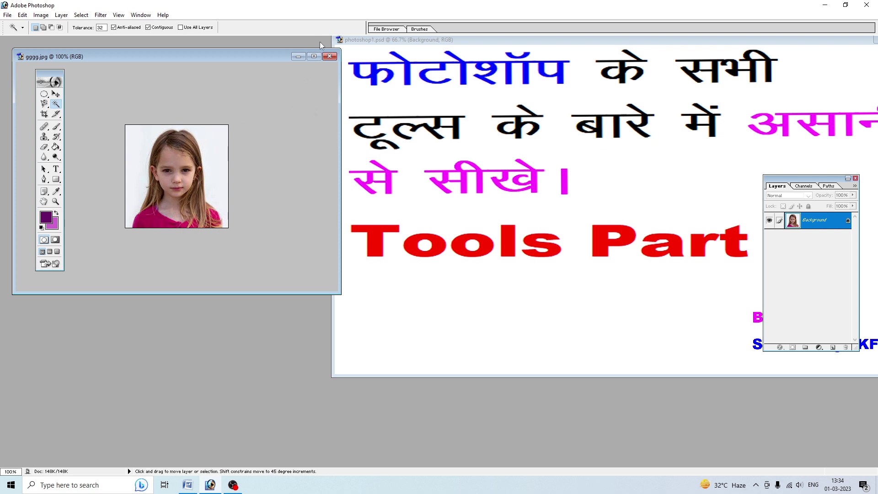
key(ctrl+plus)
key(ctrl+plus)
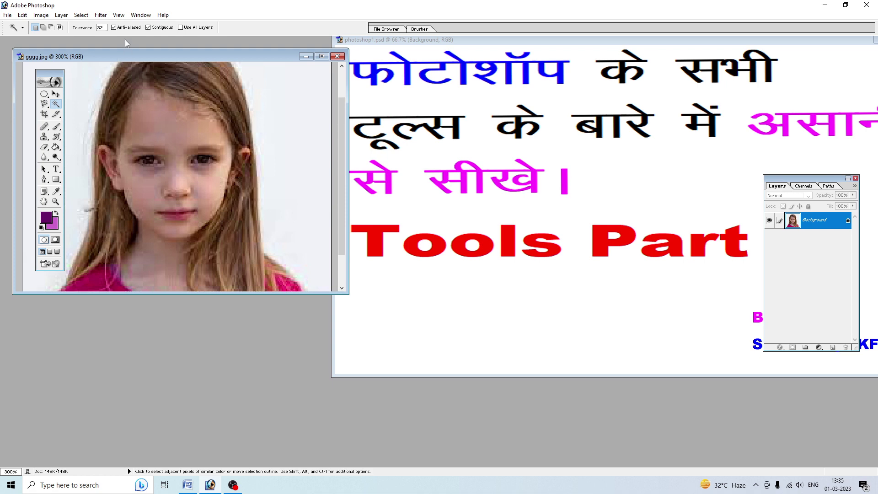
click(118, 15)
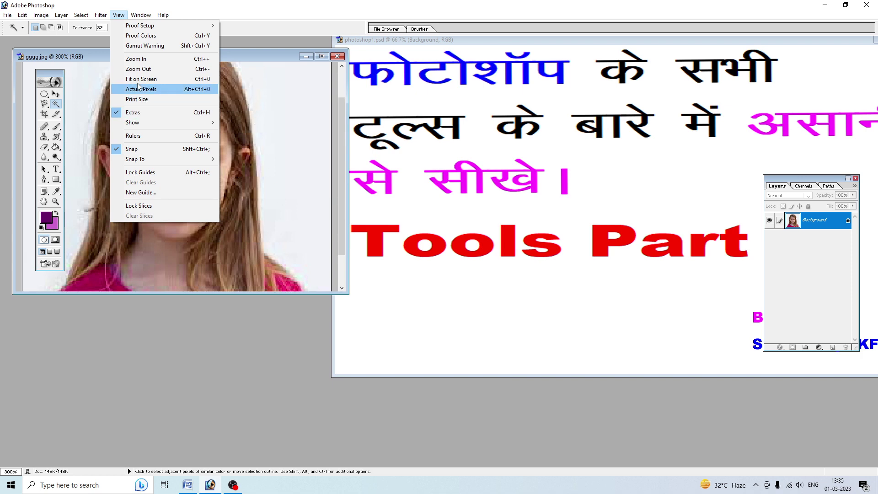
- Zoom the portrait out to 200% and move its window toward the workspace centre
click(146, 70)
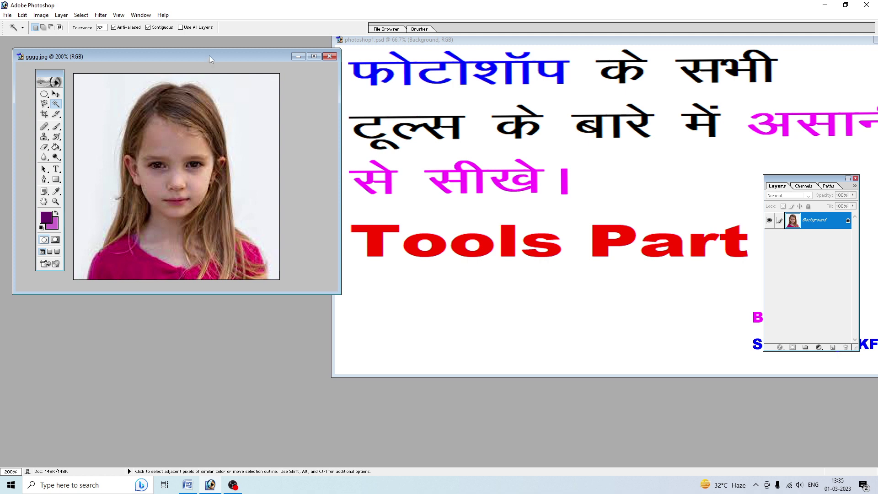
drag(210, 55, 346, 137)
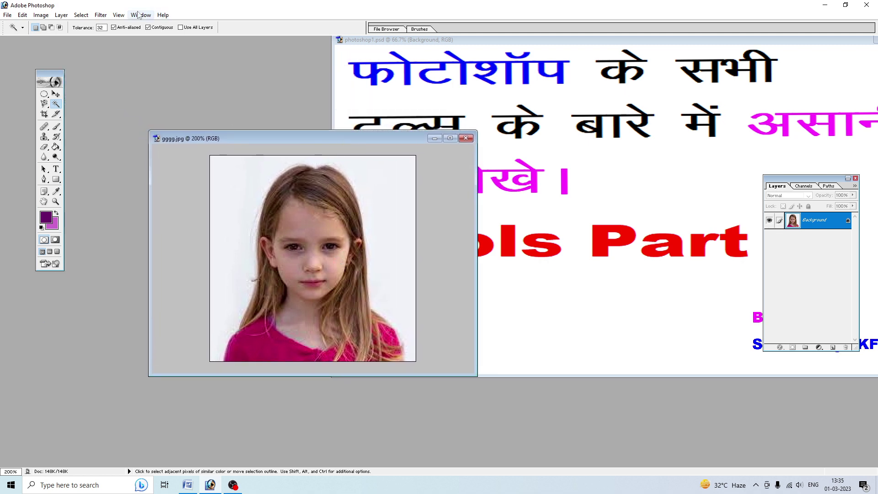
click(118, 15)
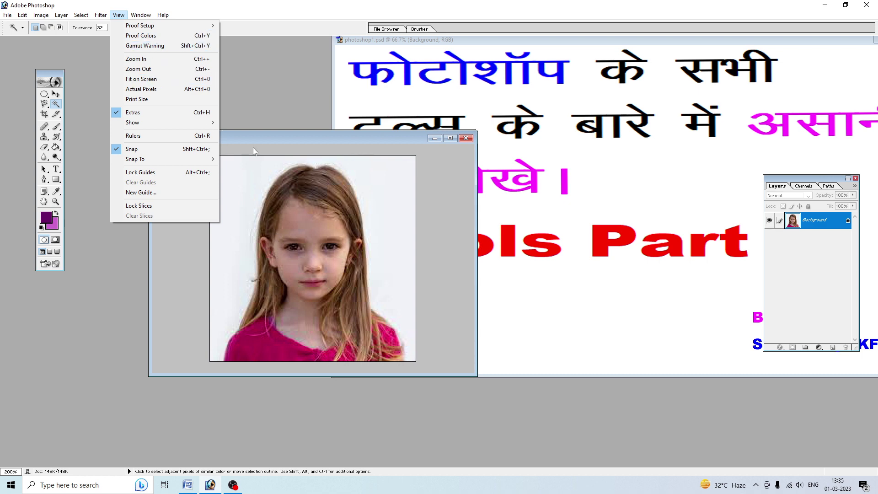
click(255, 164)
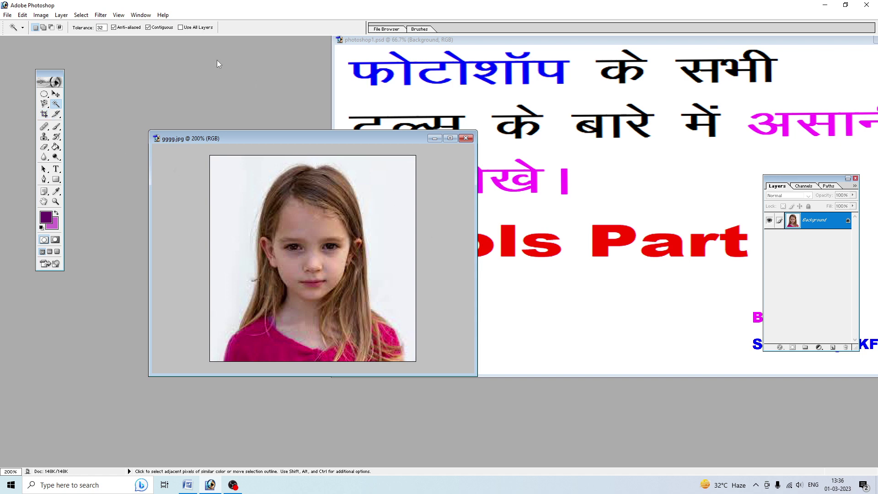
- Create Untitled-1, a blank document using the 1920 x 1080 HDTV 1080i preset
click(8, 15)
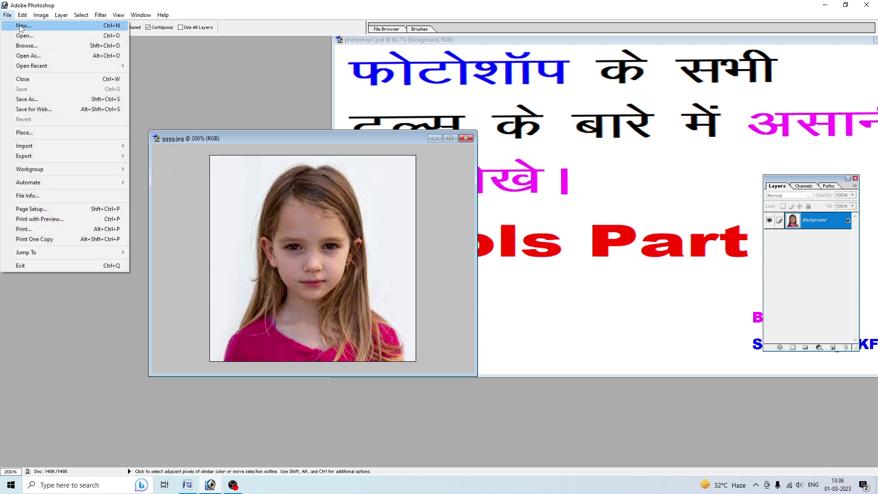
click(20, 26)
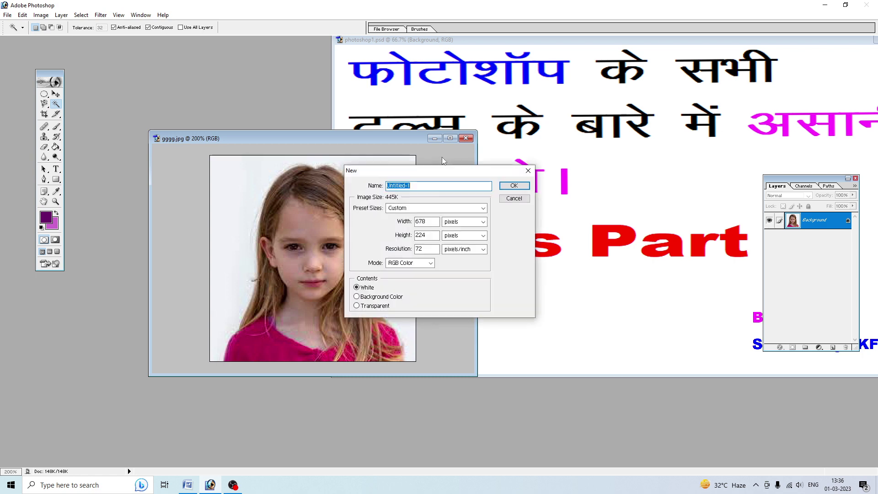
click(437, 208)
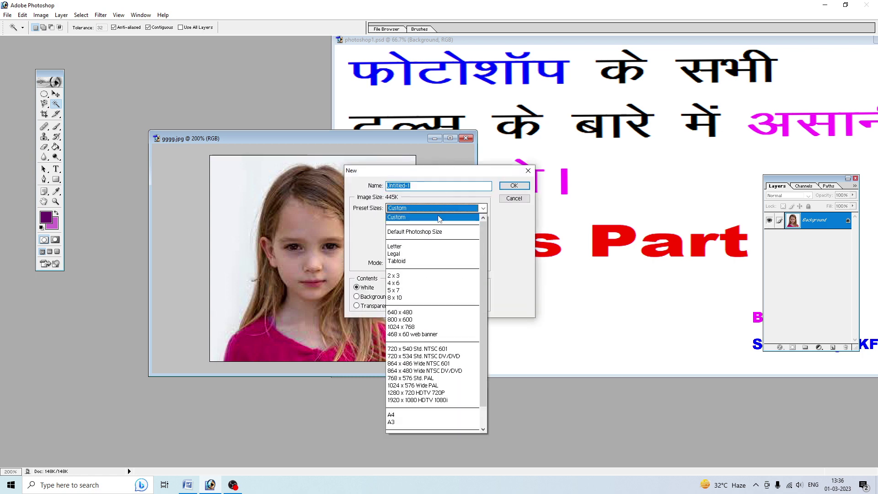
click(414, 400)
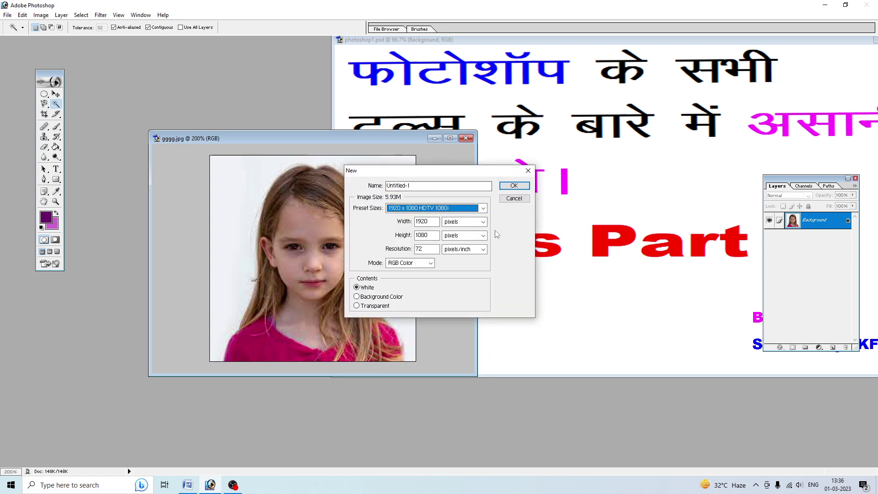
click(7, 15)
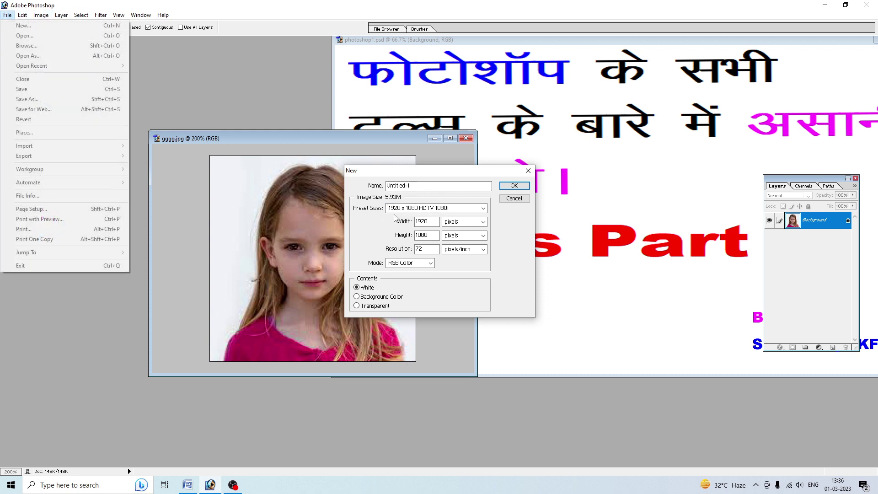
click(266, 122)
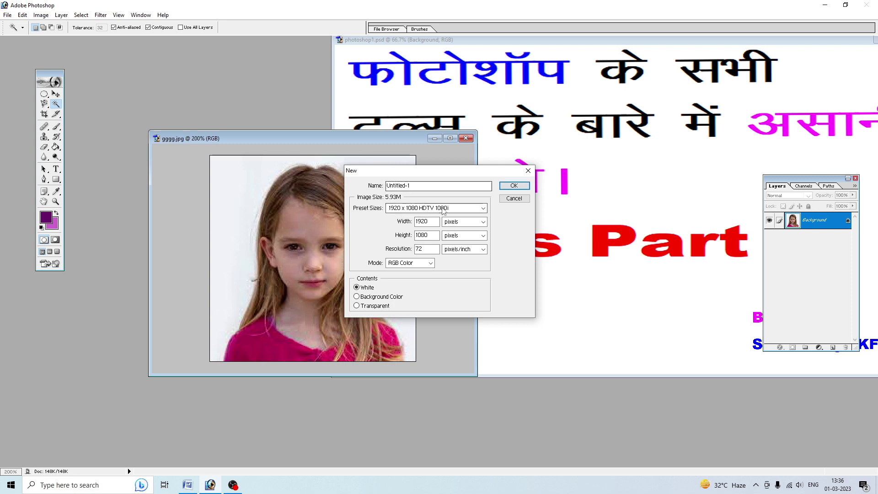
click(513, 187)
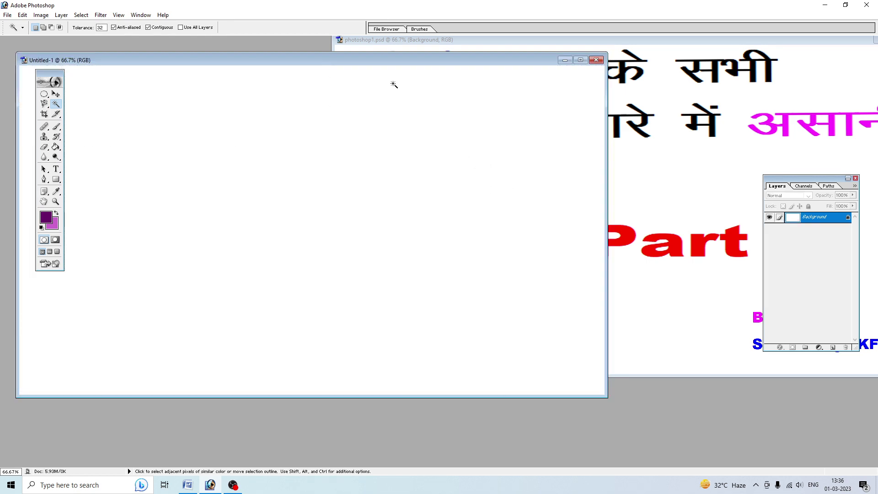
- Move Untitled-1 down-right and gggg.jpg up-left, then select the Elliptical Marquee Tool
drag(378, 60, 502, 113)
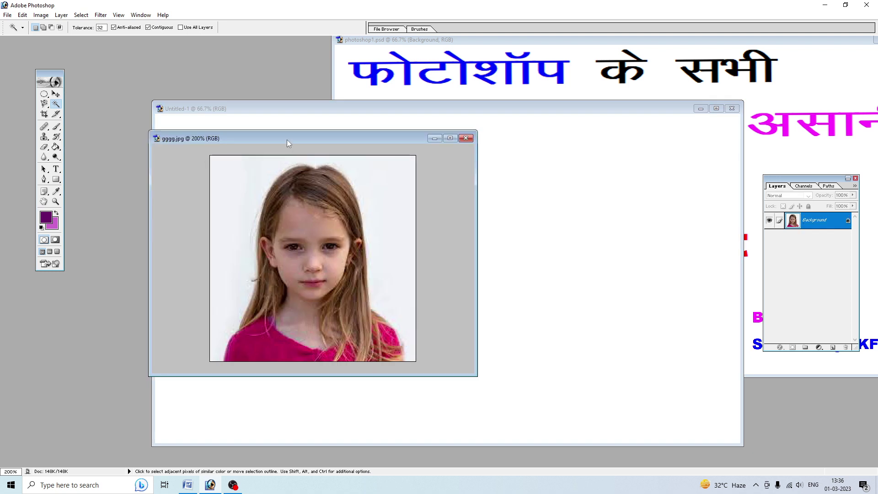
drag(287, 140, 256, 60)
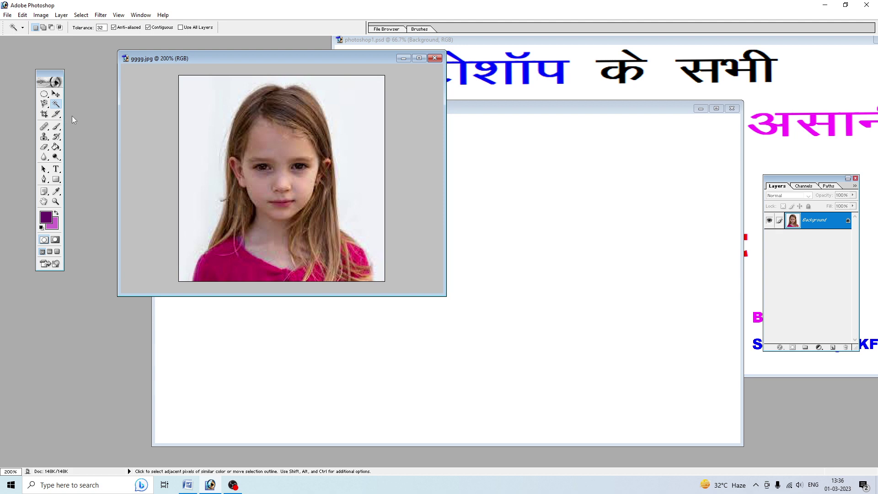
key(m)
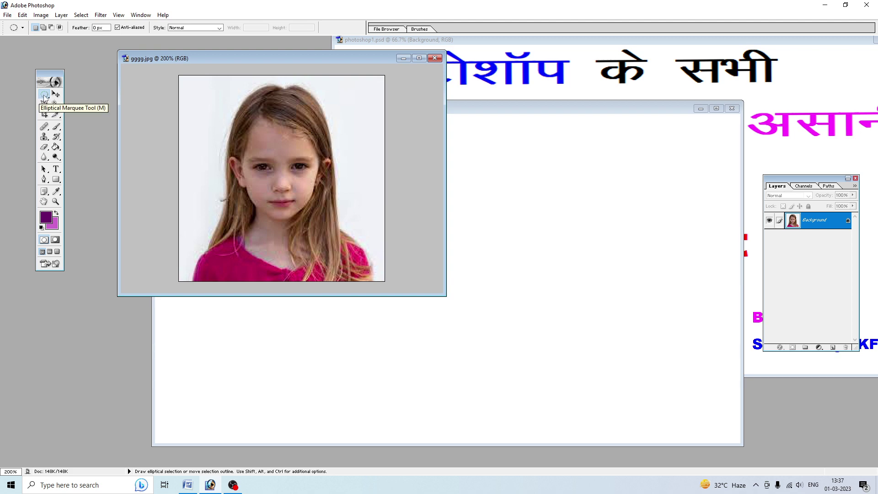
- Move Untitled-1 down-left beneath the portrait and show the four marquee shape options
right_click(44, 95)
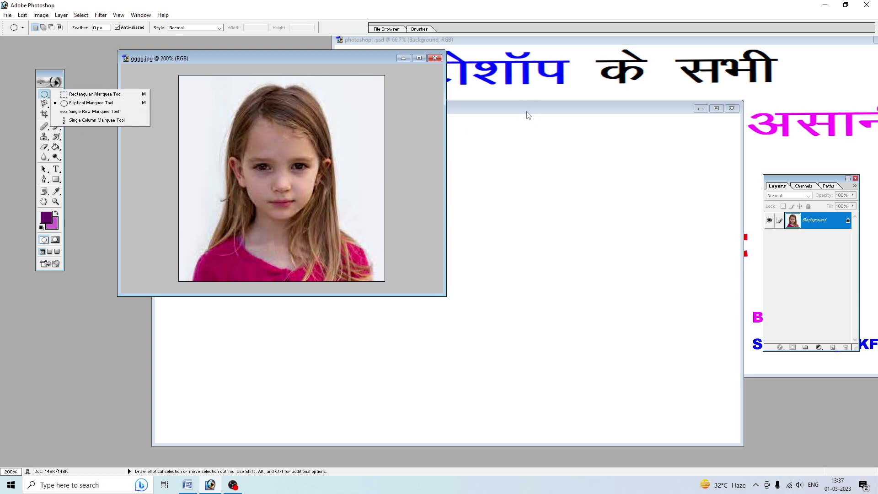
click(507, 142)
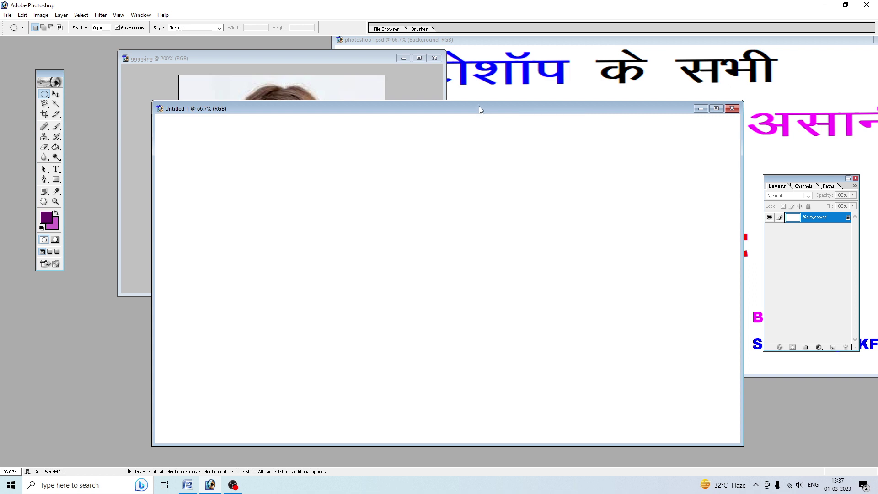
mouse_move(481, 108)
mouse_down()
mouse_move(424, 227)
mouse_move(433, 218)
mouse_up()
click(323, 57)
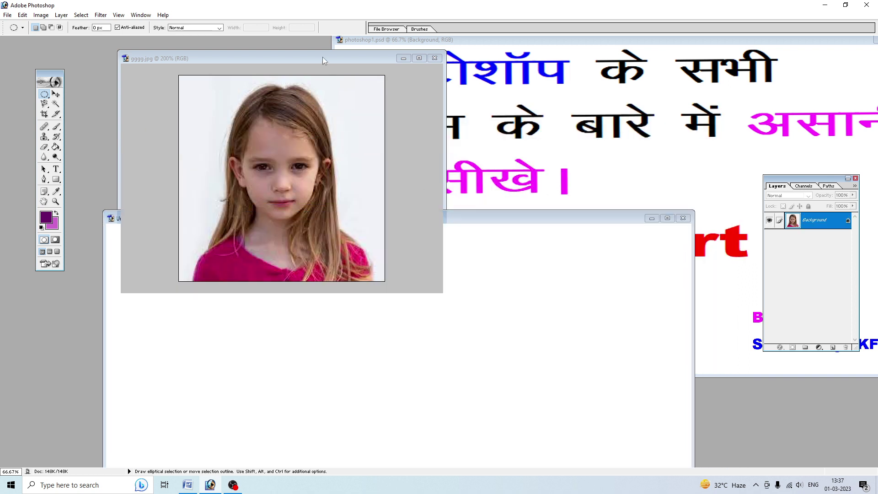
click(46, 96)
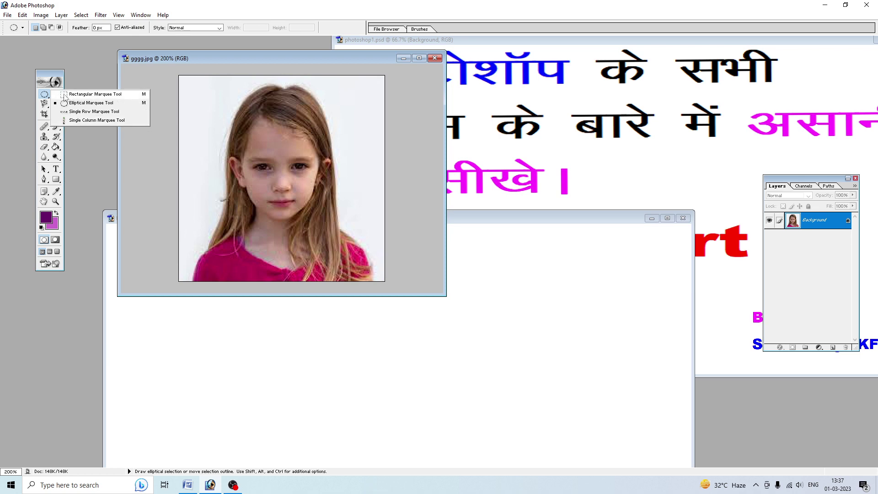
- Draw a rectangular selection across the portrait
click(76, 95)
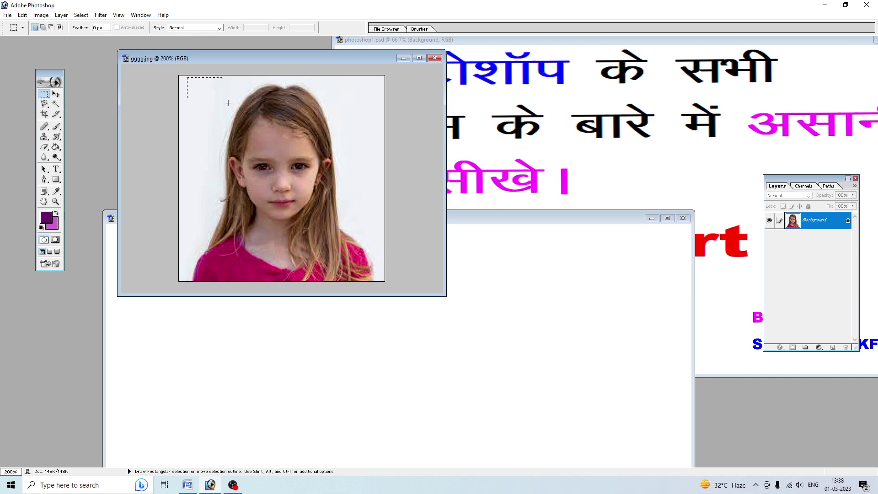
drag(228, 104, 335, 178)
drag(371, 261, 379, 281)
- Move Untitled-1 lower, then select the entire gggg.jpg portrait
click(589, 227)
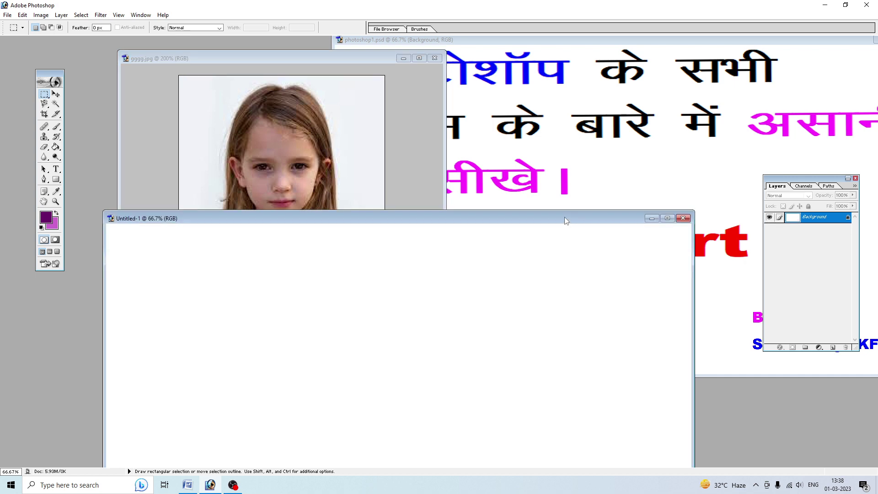
drag(565, 220, 554, 243)
click(245, 108)
key(ctrl+a)
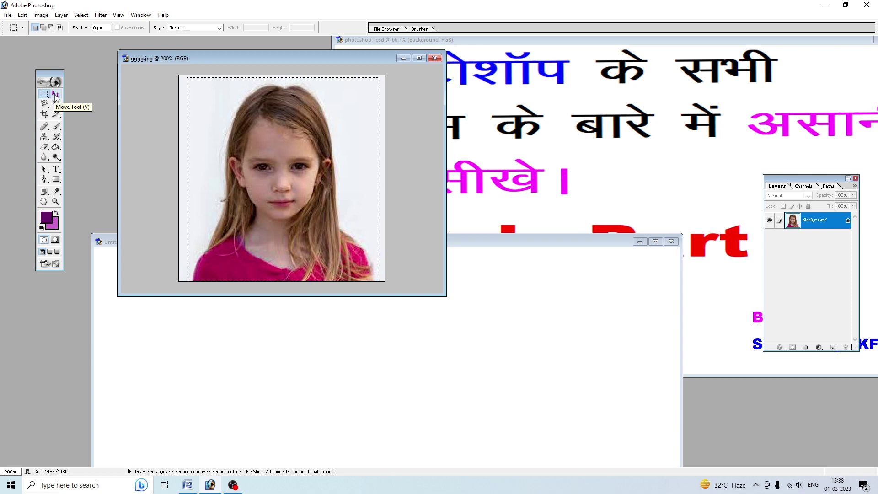
- Drag the selected portrait into Untitled-1 as Layer 1, then cancel an attempted enlargement
click(55, 94)
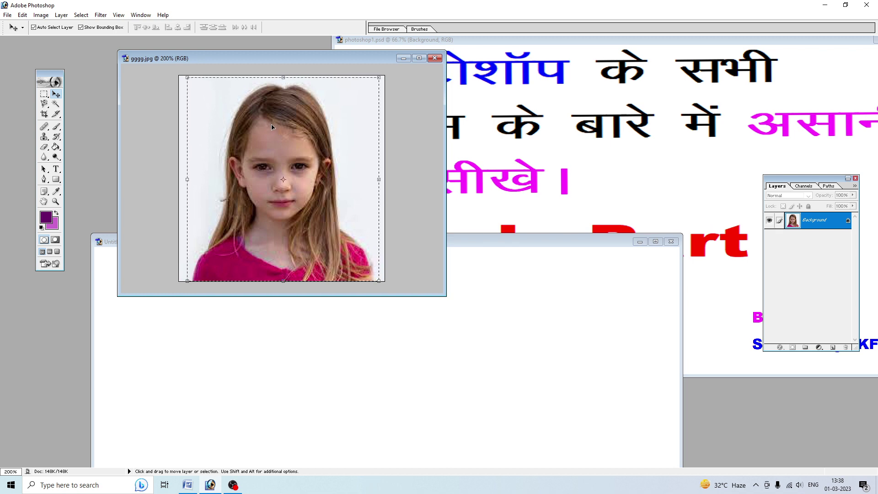
mouse_move(272, 127)
mouse_down()
mouse_move(402, 357)
mouse_move(332, 302)
mouse_up()
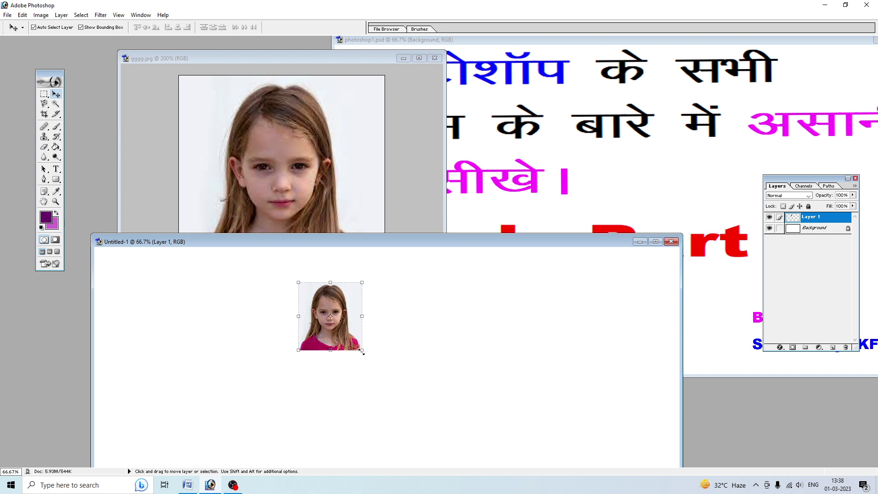
drag(362, 351, 449, 421)
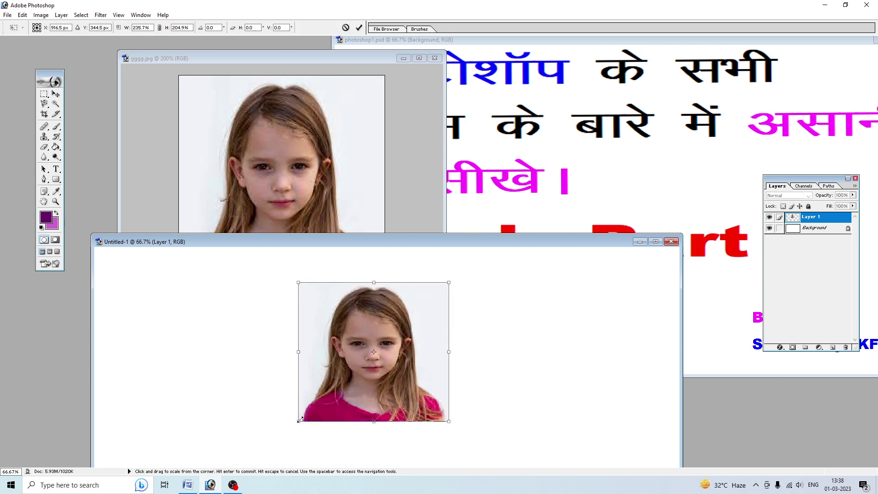
drag(298, 420, 235, 416)
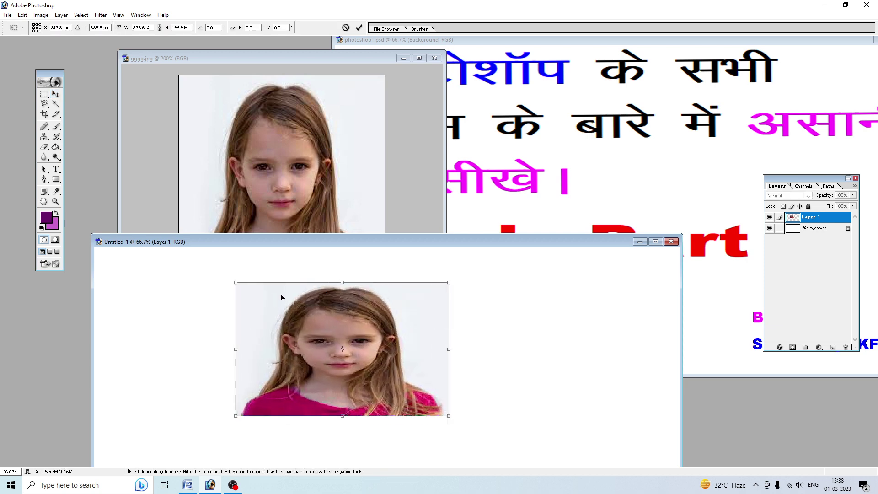
click(266, 189)
- Choose the Elliptical Marquee Tool, nudge the selection outline, then deselect the portrait
click(44, 94)
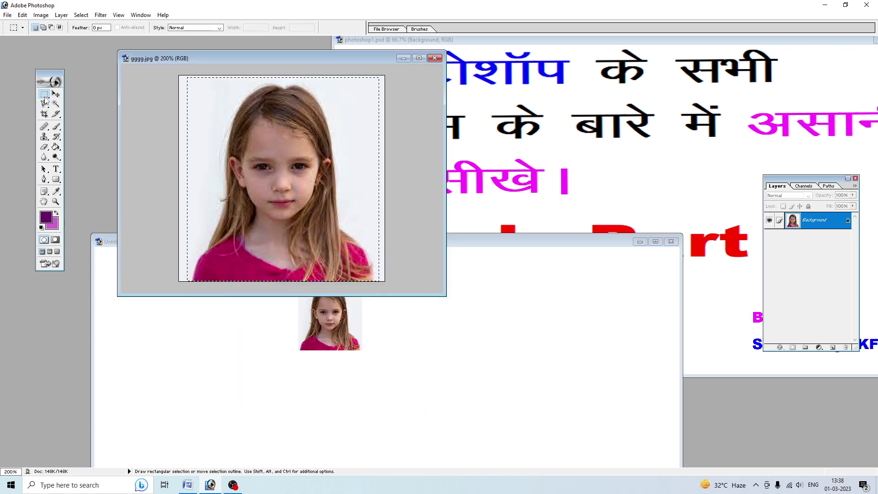
drag(45, 98, 88, 98)
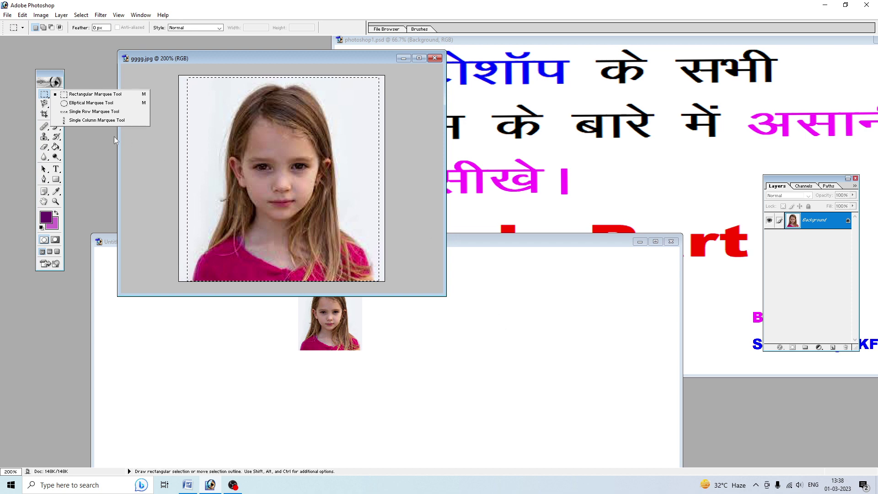
click(65, 104)
drag(221, 84, 227, 88)
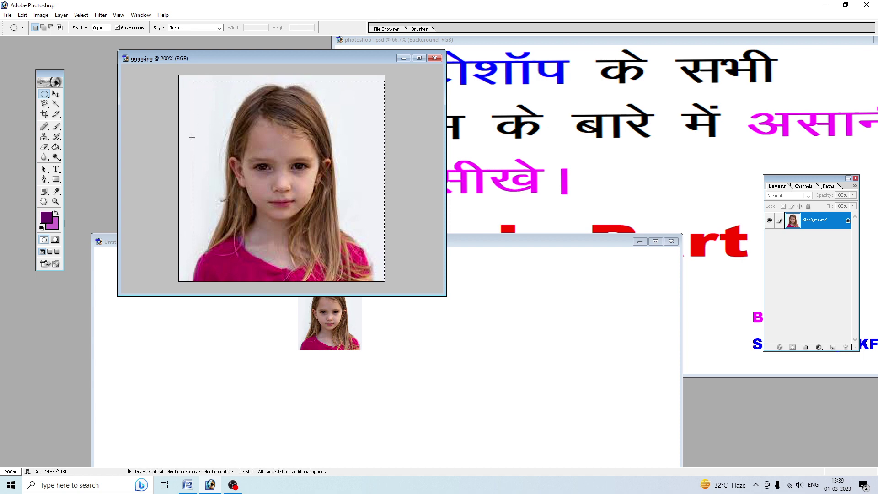
click(78, 15)
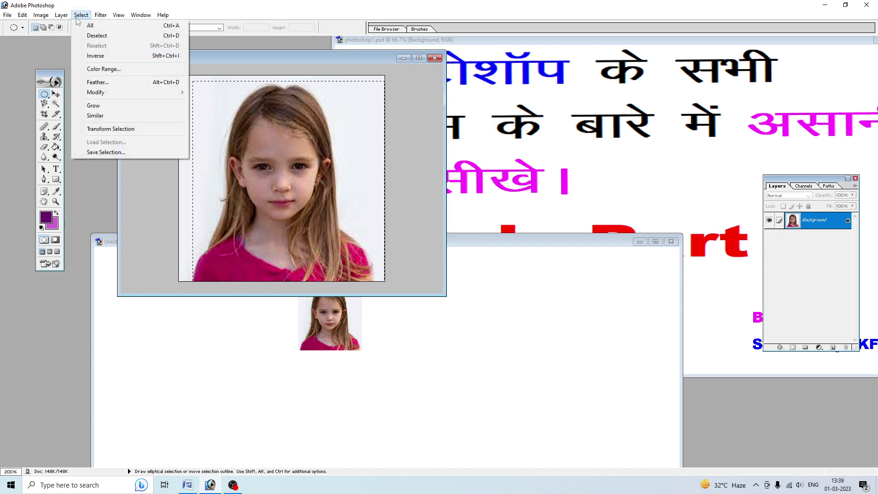
click(99, 39)
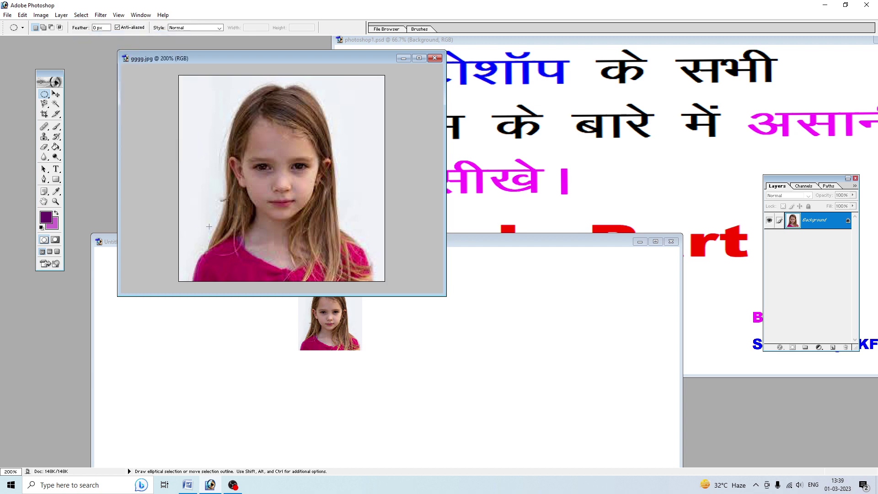
- Draw an elliptical marquee selection around the girl's head in gggg.jpg
click(81, 16)
click(44, 94)
drag(44, 94, 78, 104)
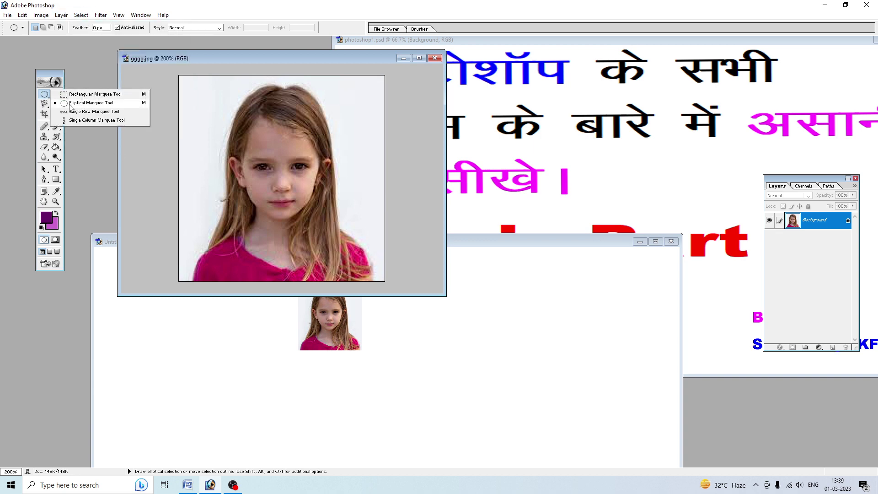
click(73, 105)
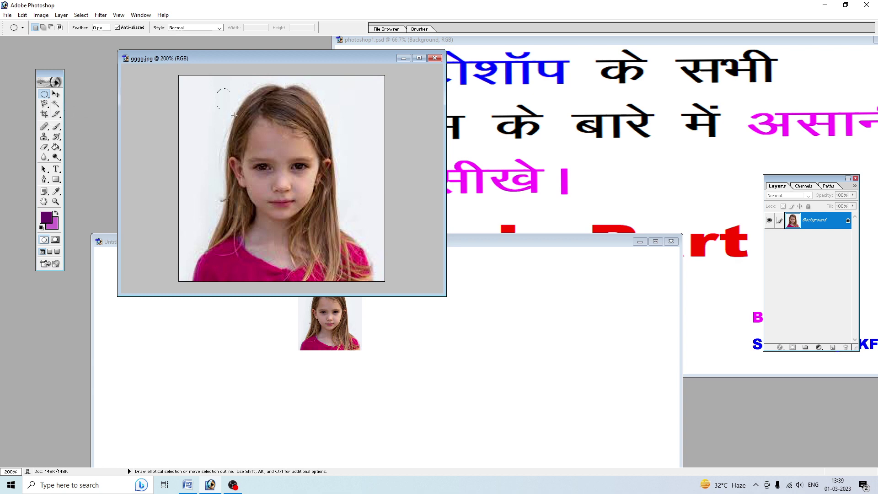
drag(358, 241, 353, 227)
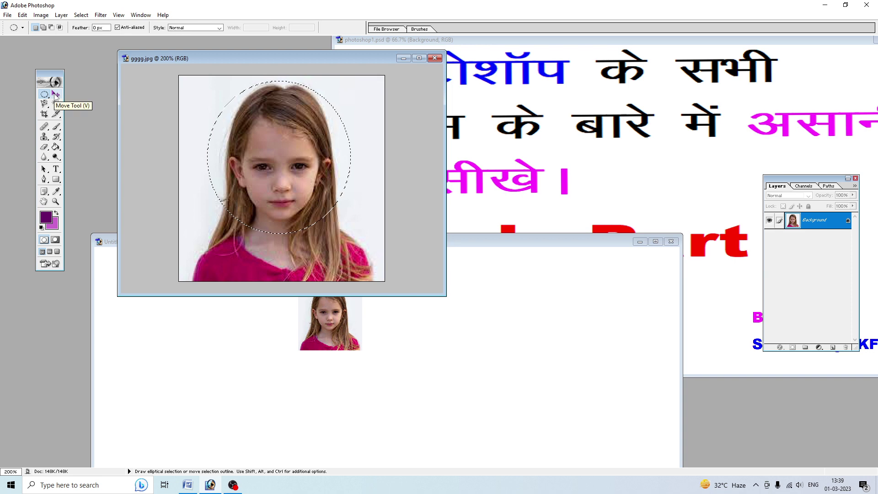
- Drag the circular face cutout into Untitled-1, enlarge and stretch it taller, and apply
click(55, 94)
mouse_move(256, 112)
mouse_down()
mouse_move(508, 293)
mouse_move(552, 304)
mouse_move(482, 305)
mouse_up()
drag(508, 333, 615, 413)
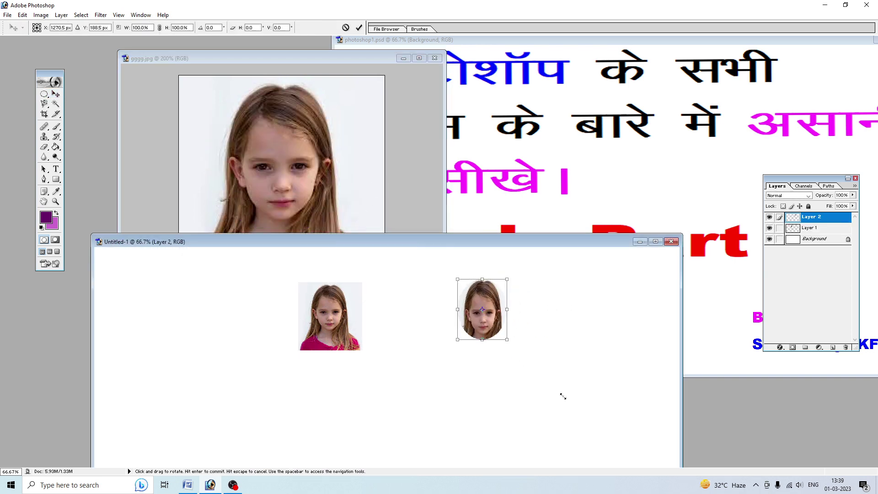
drag(537, 414, 537, 436)
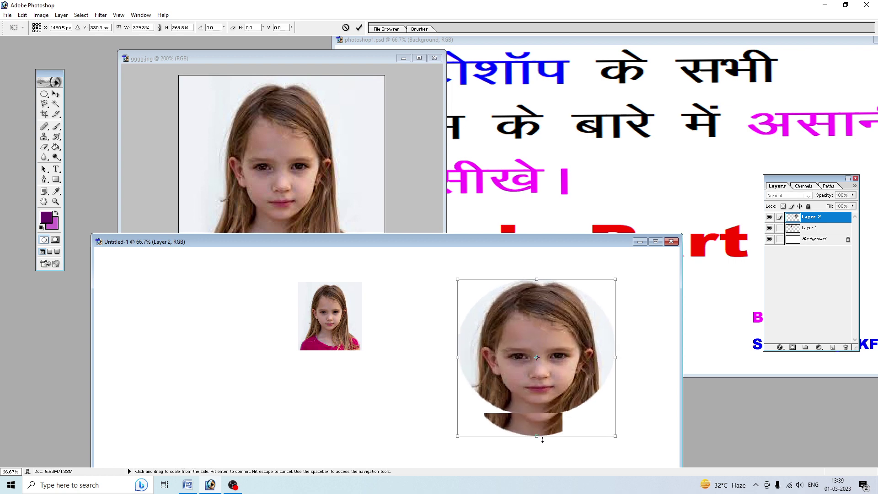
click(44, 93)
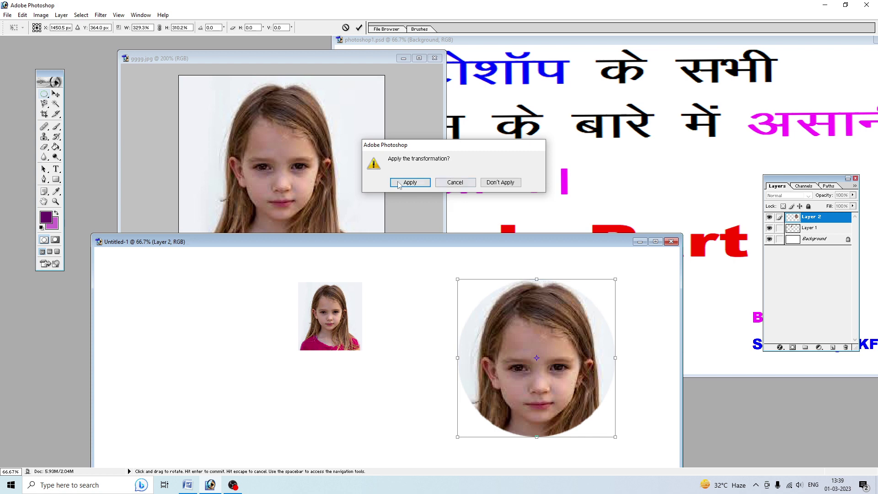
click(411, 182)
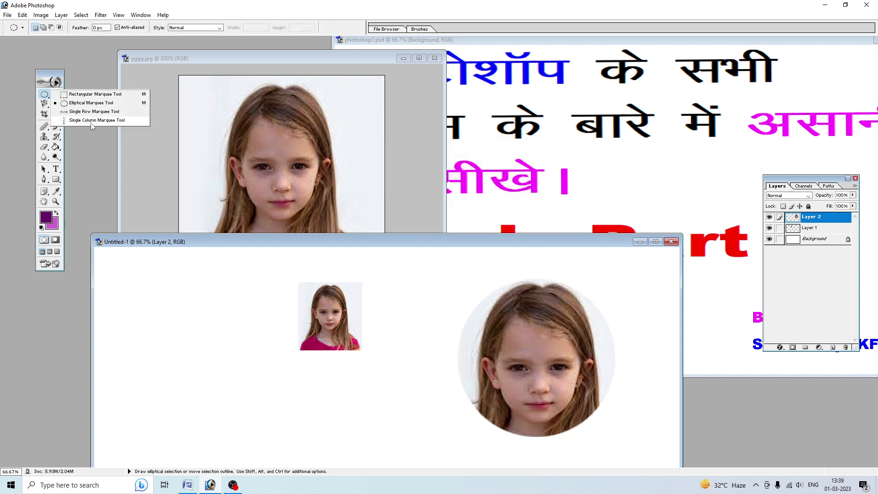
- Deselect the circle on gggg.jpg, then bring Untitled-1 forward with the lasso tools listed
click(234, 141)
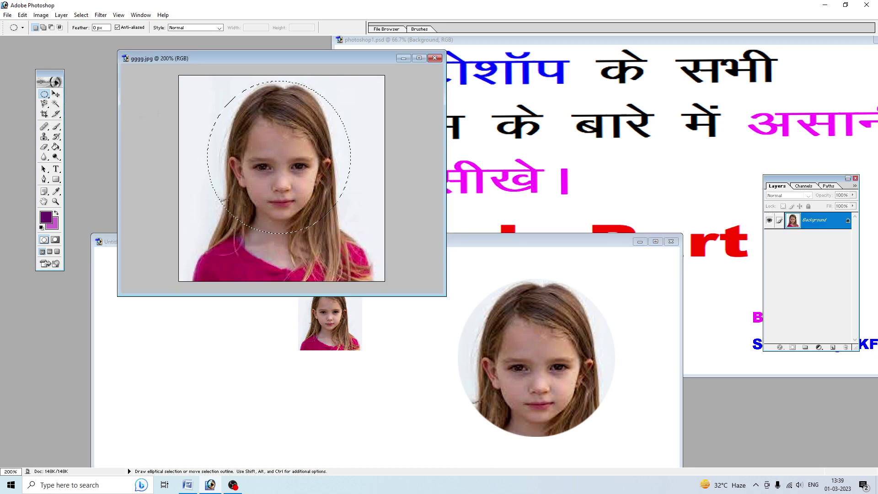
click(81, 14)
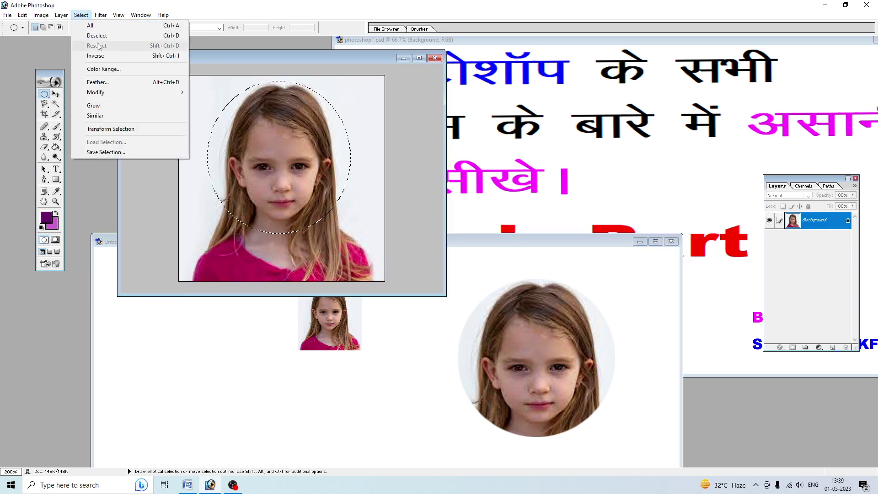
click(97, 36)
click(44, 94)
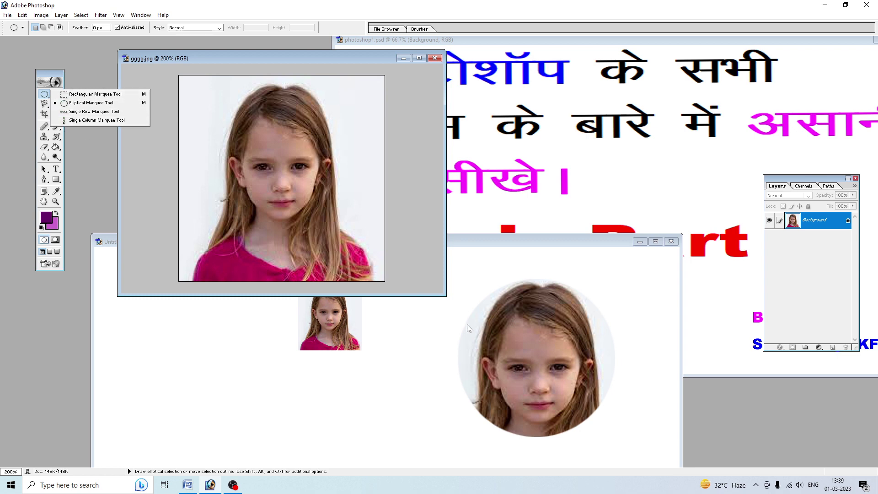
click(273, 387)
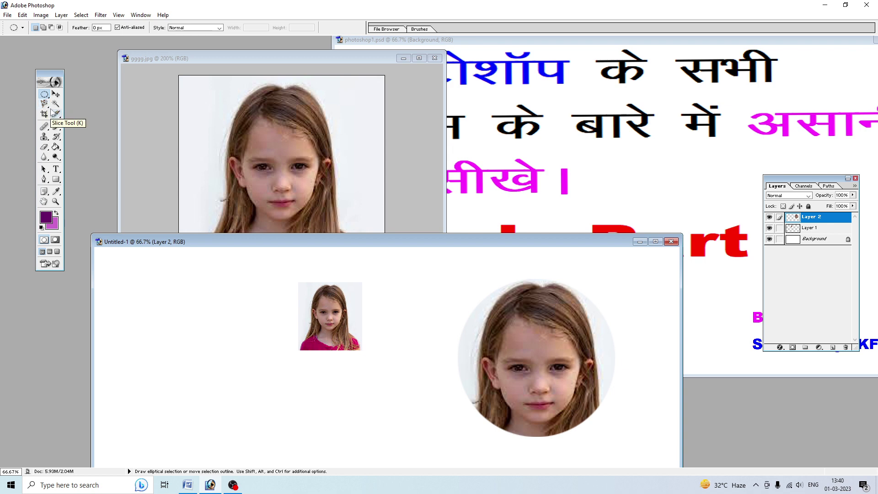
click(45, 103)
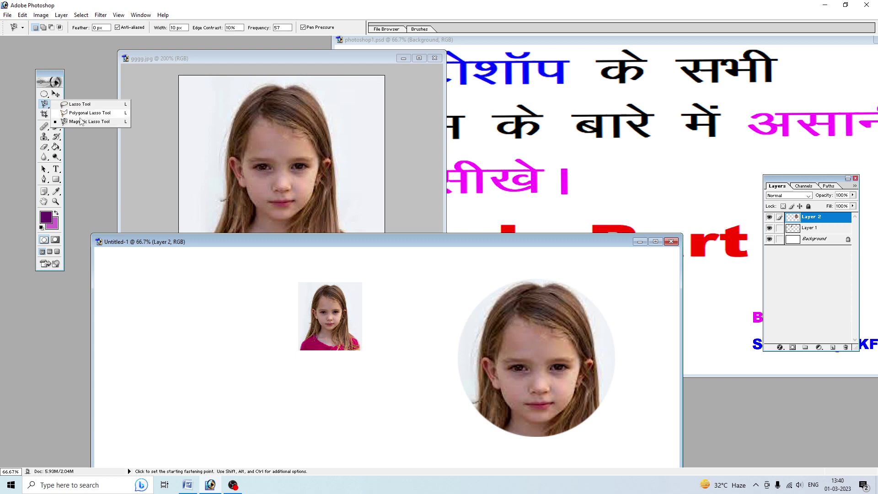
- Switch to the freehand Lasso on gggg.jpg, dismissing two selection warnings from test traces
click(204, 59)
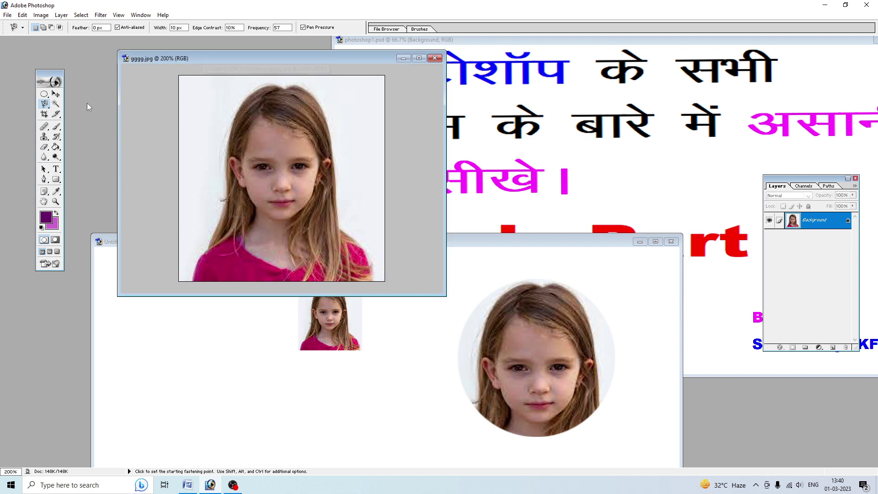
click(44, 104)
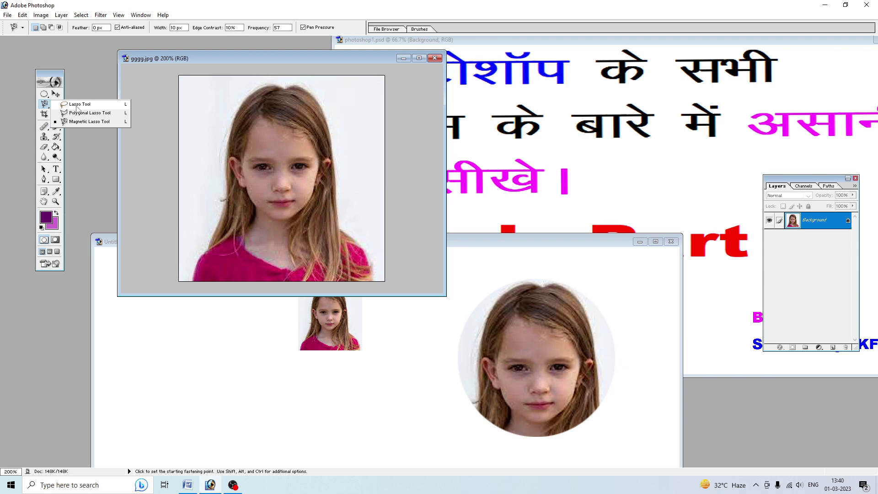
click(78, 105)
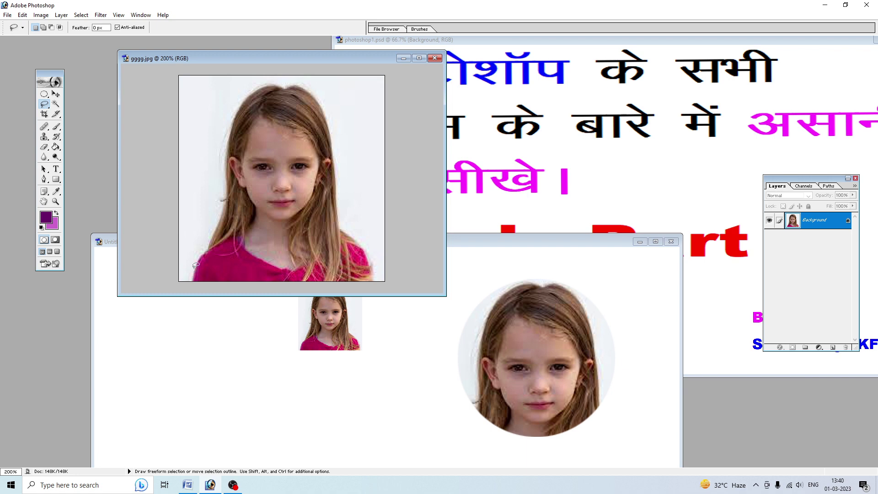
drag(204, 249, 211, 241)
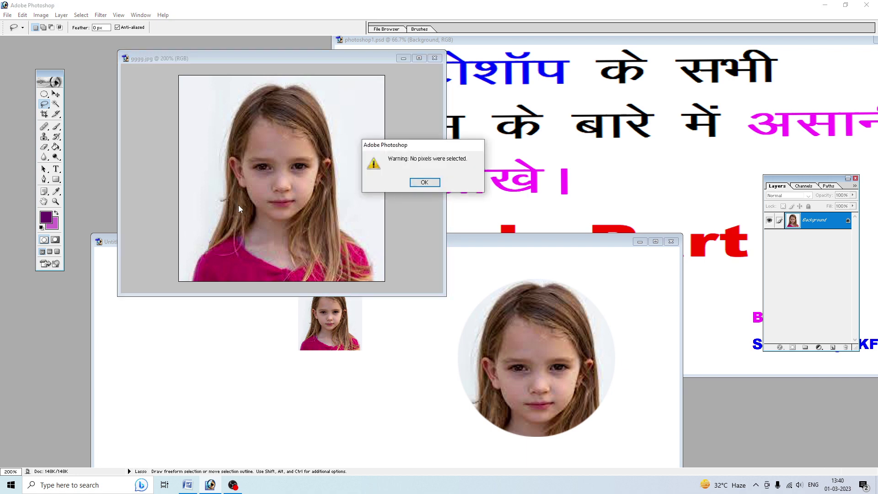
click(425, 183)
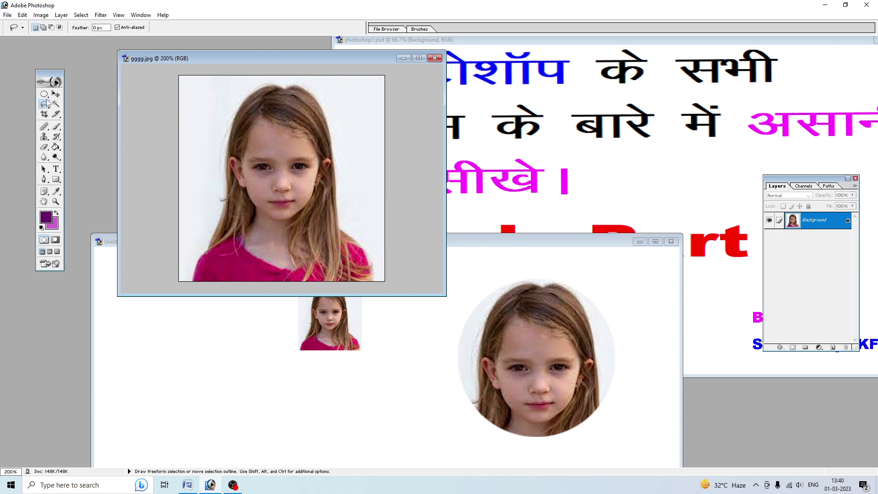
drag(49, 103, 74, 105)
drag(188, 275, 191, 272)
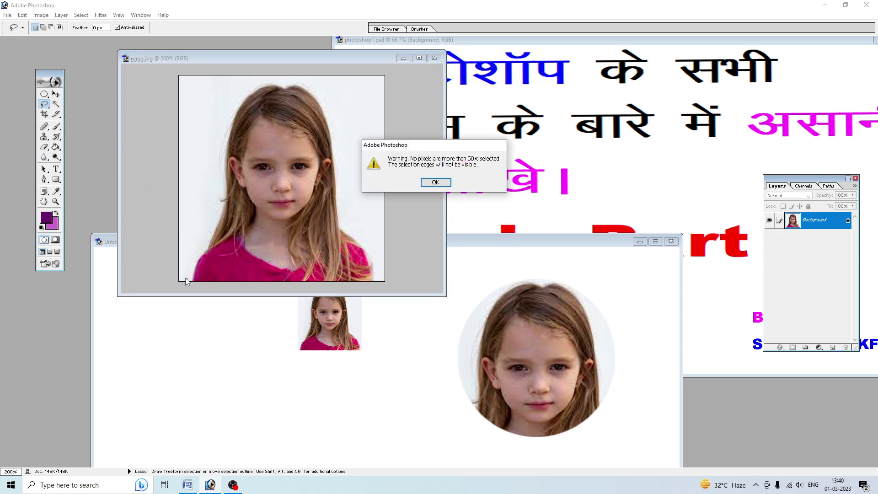
click(435, 183)
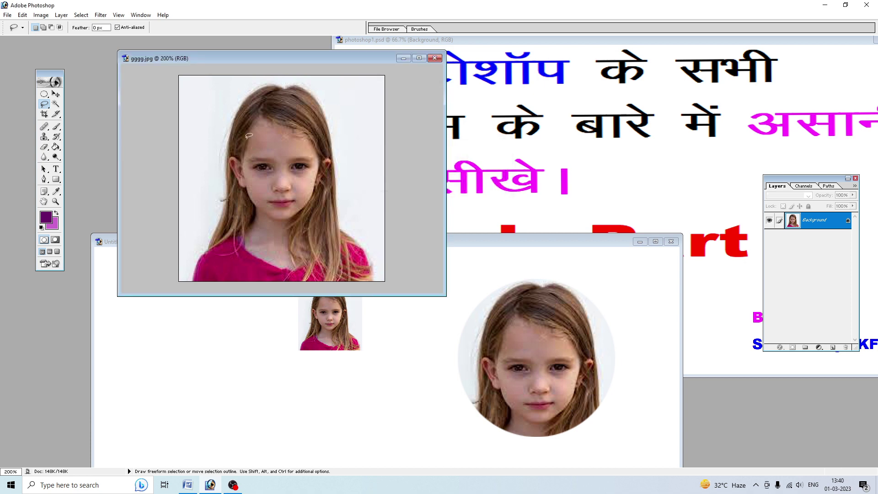
- Lasso-trace the girl and drag her into Untitled-1 as an enlarged Layer 3
mouse_move(230, 118)
mouse_down()
mouse_move(265, 85)
mouse_move(315, 94)
mouse_up()
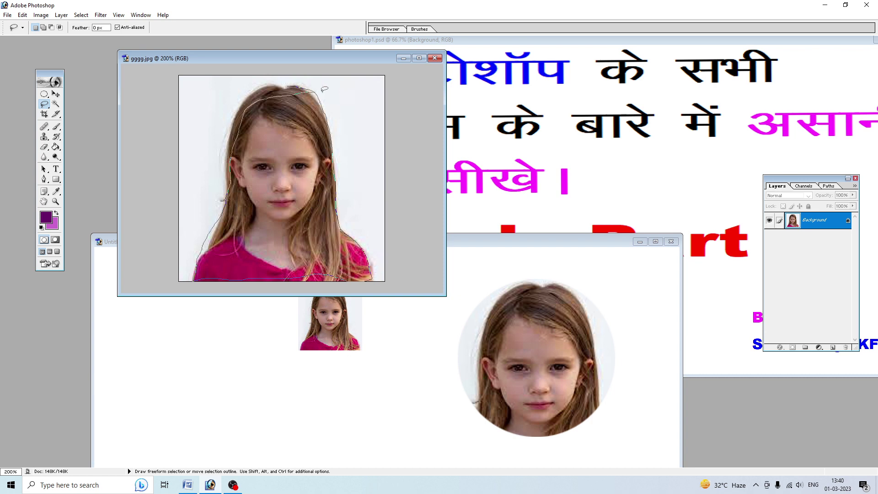
drag(270, 94, 321, 94)
click(56, 94)
mouse_move(295, 147)
mouse_down()
mouse_move(242, 350)
mouse_move(188, 296)
mouse_up()
mouse_move(219, 344)
mouse_down()
mouse_move(229, 403)
mouse_move(290, 447)
mouse_up()
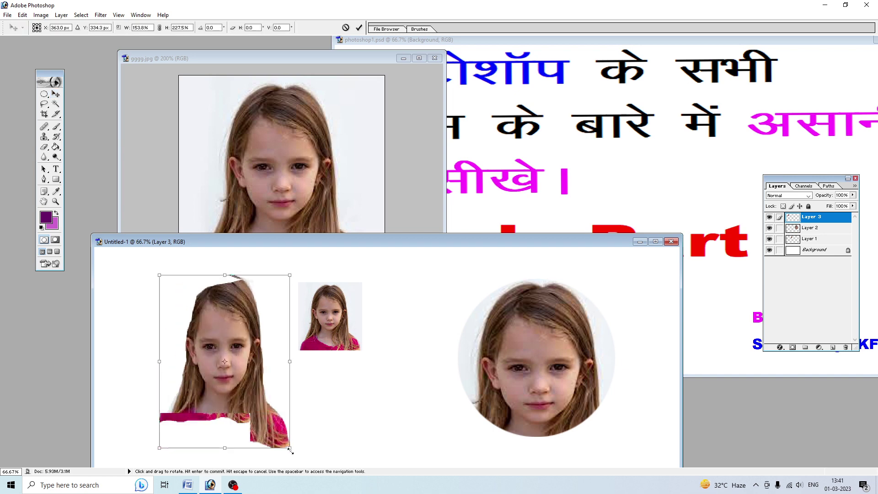
click(272, 112)
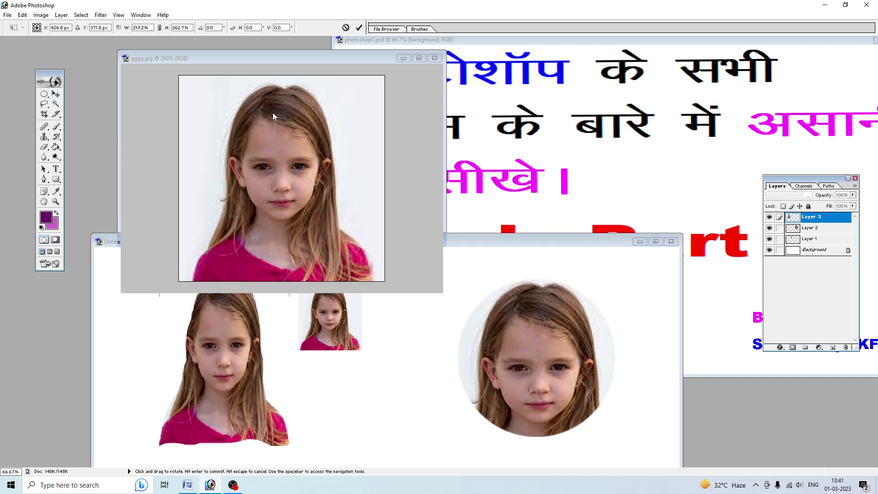
click(45, 104)
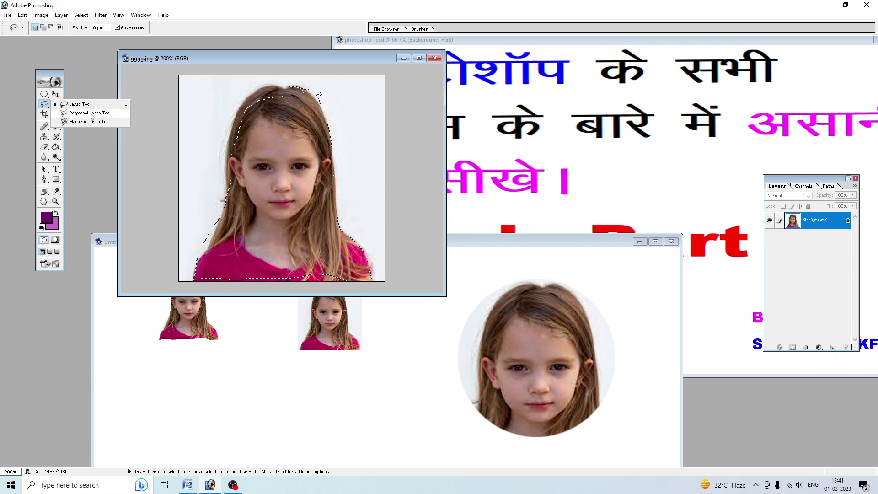
- Trace a straight-edged Polygonal Lasso outline around the girl in gggg.jpg
click(100, 113)
click(195, 264)
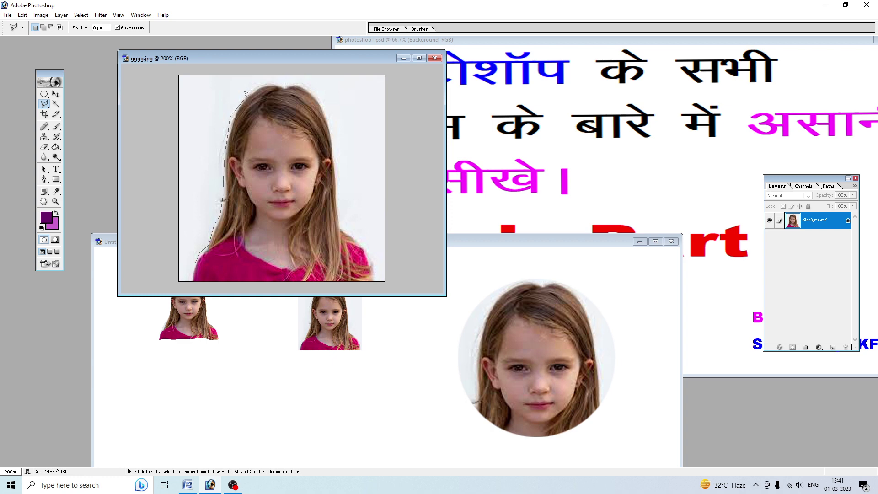
click(296, 86)
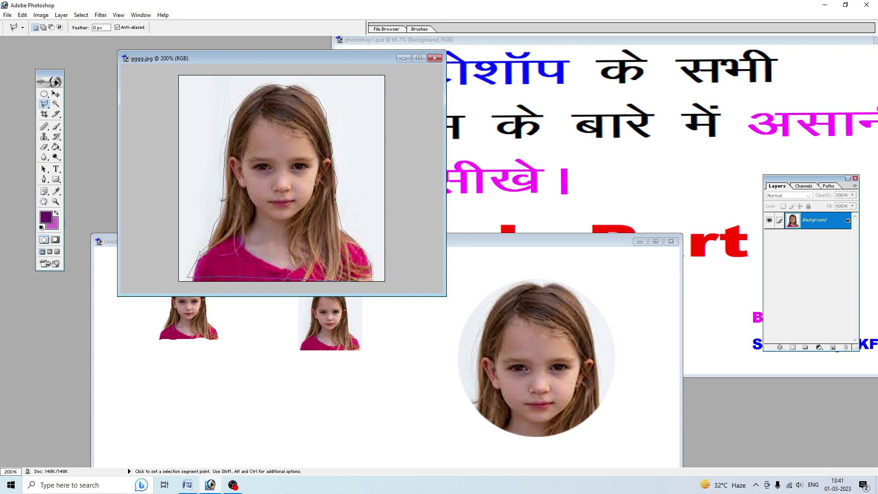
click(201, 252)
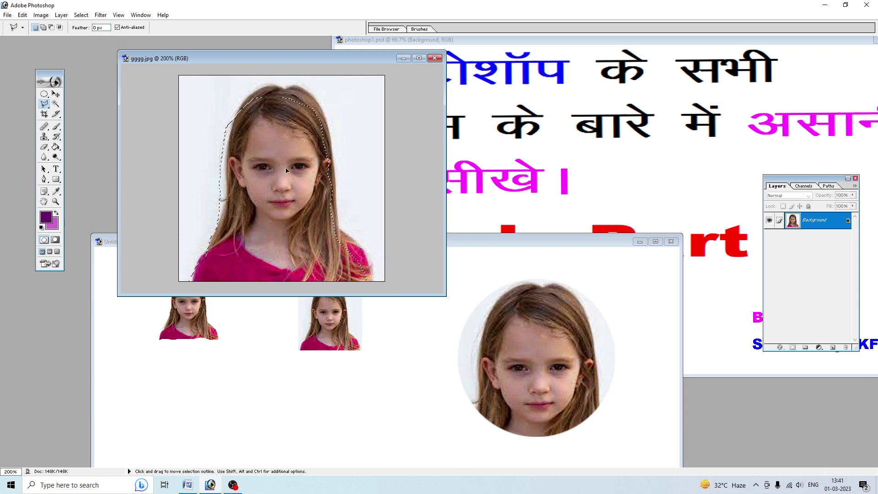
- Move the traced girl into Untitled-1 as Layer 4 and apply its enlargement
click(55, 94)
mouse_move(313, 165)
mouse_down()
mouse_move(276, 368)
mouse_move(247, 385)
mouse_move(293, 407)
mouse_move(201, 355)
mouse_up()
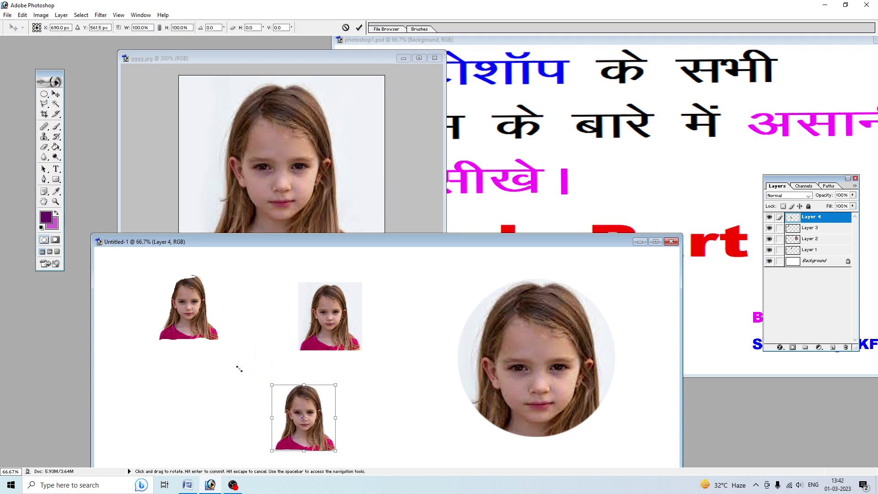
click(46, 105)
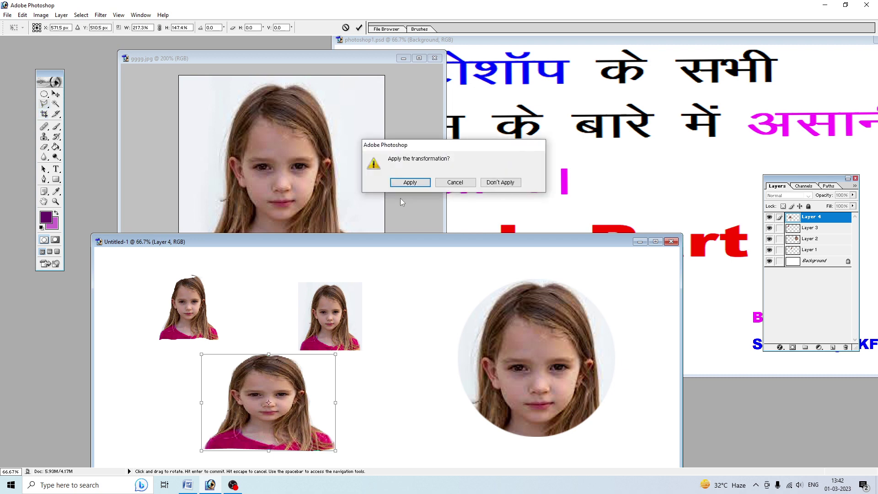
click(410, 182)
click(44, 104)
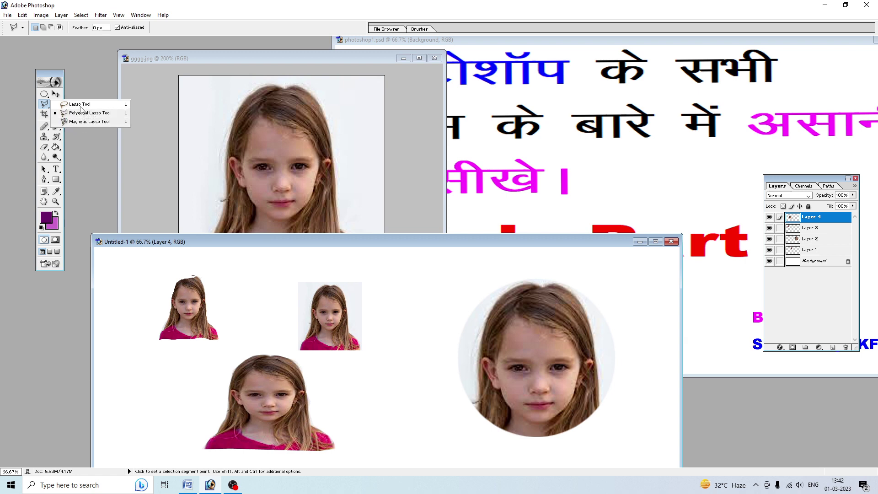
- Trace the girl in gggg.jpg with the Magnetic Lasso, double-clicking to close the outline
click(215, 128)
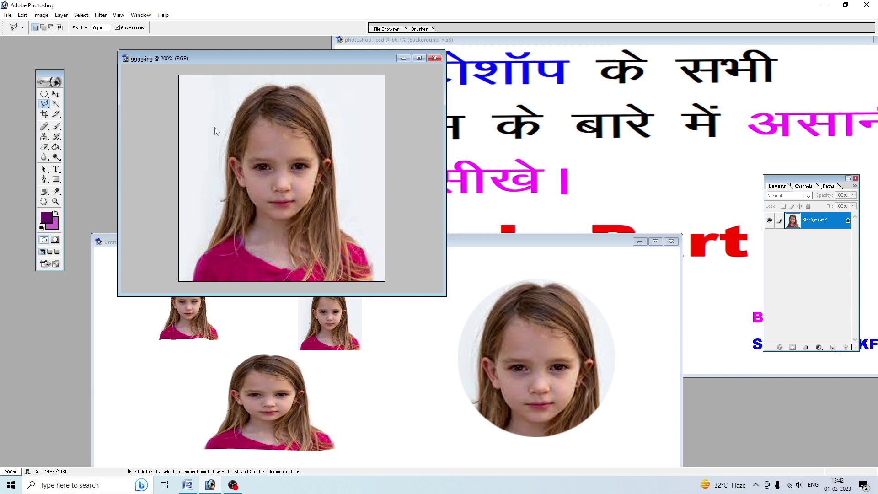
click(44, 104)
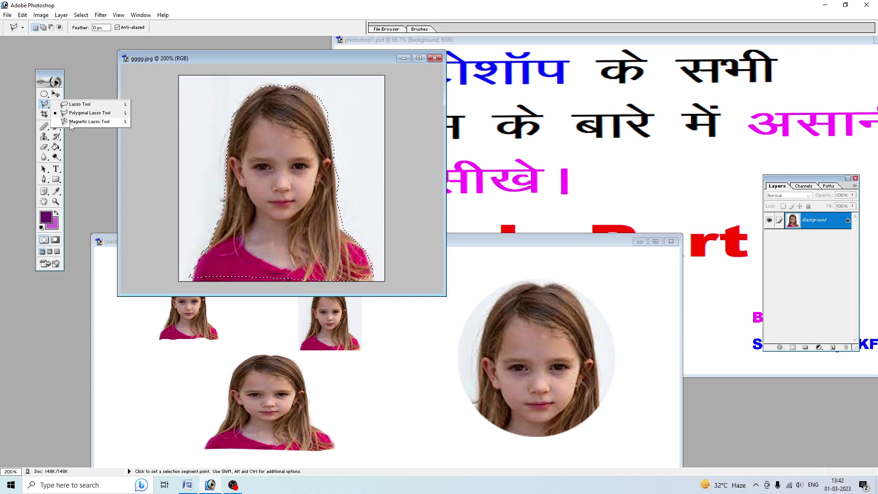
click(82, 122)
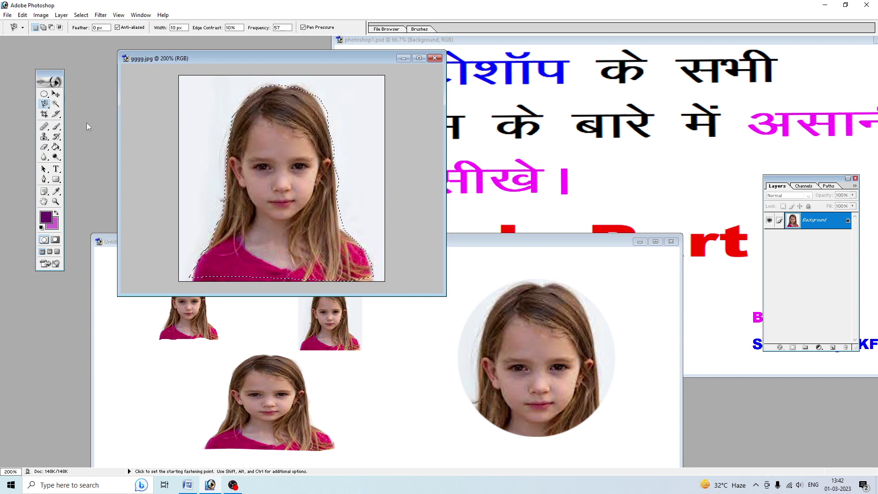
click(192, 278)
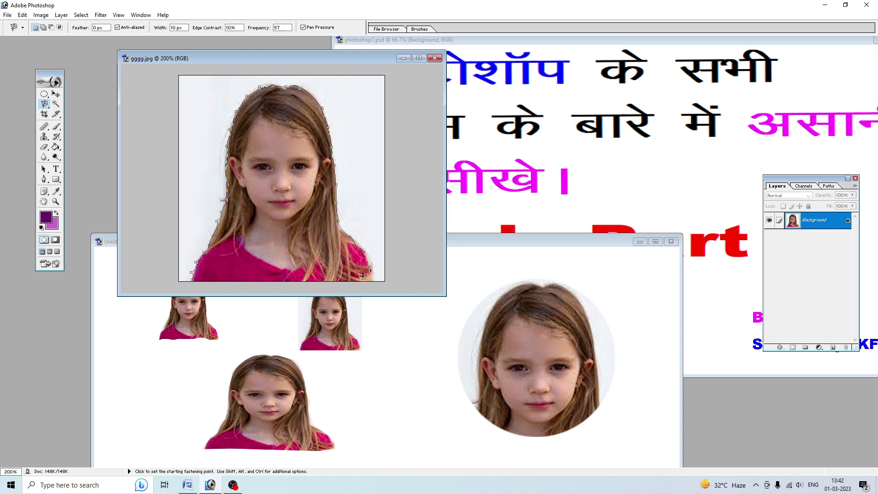
double_click(340, 277)
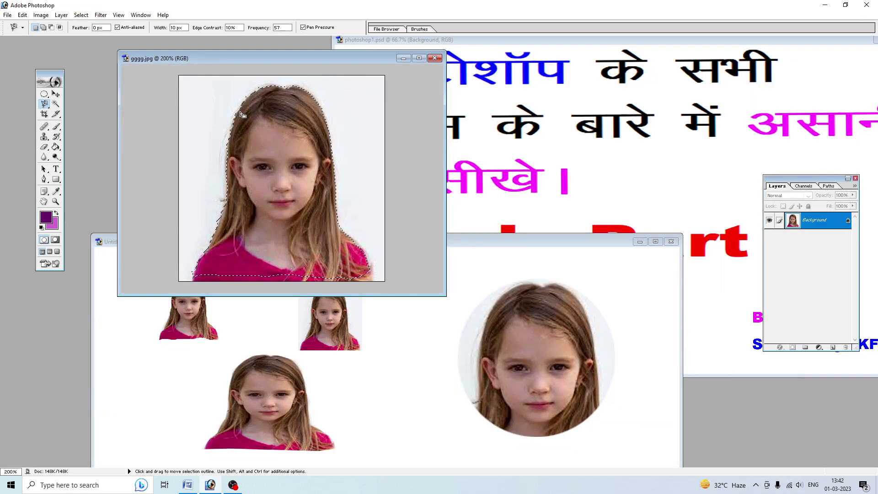
- Move her into Untitled-1 as Layer 5, enlarge and widen it, and apply
click(55, 93)
mouse_move(286, 144)
mouse_down()
mouse_move(429, 359)
mouse_move(394, 314)
mouse_up()
drag(439, 288, 451, 260)
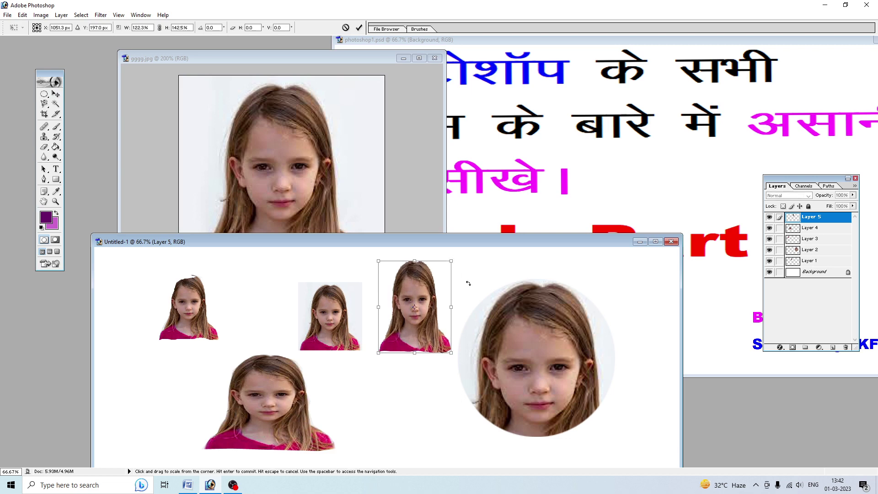
drag(379, 307, 343, 299)
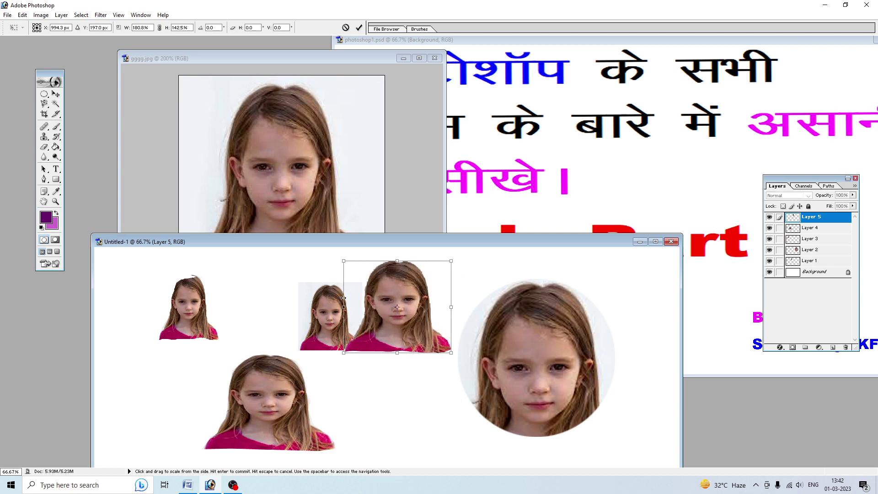
click(44, 95)
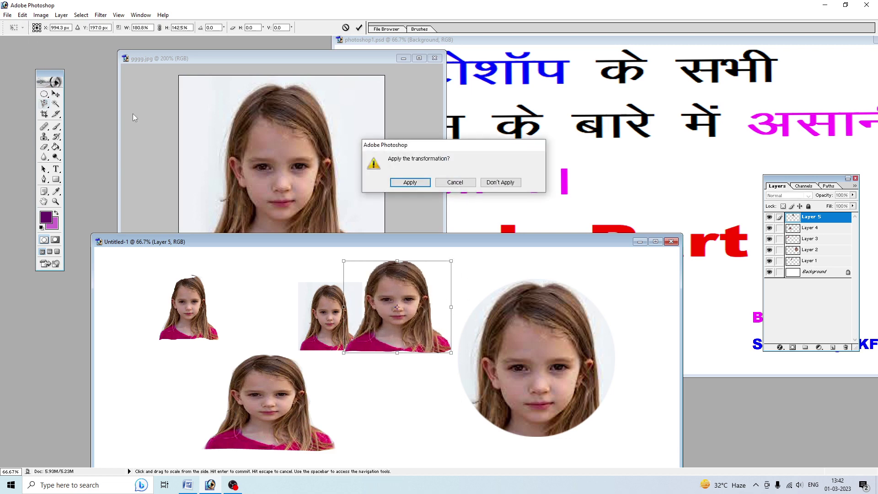
click(410, 182)
drag(44, 104, 79, 107)
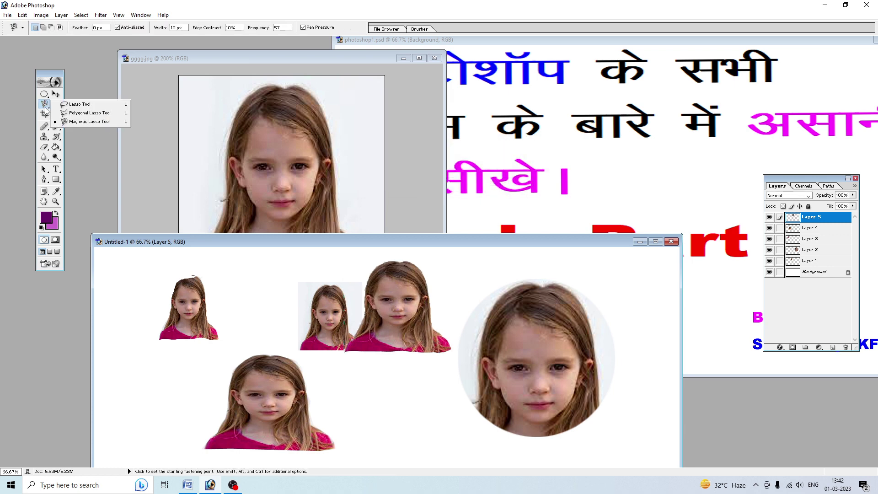
click(87, 121)
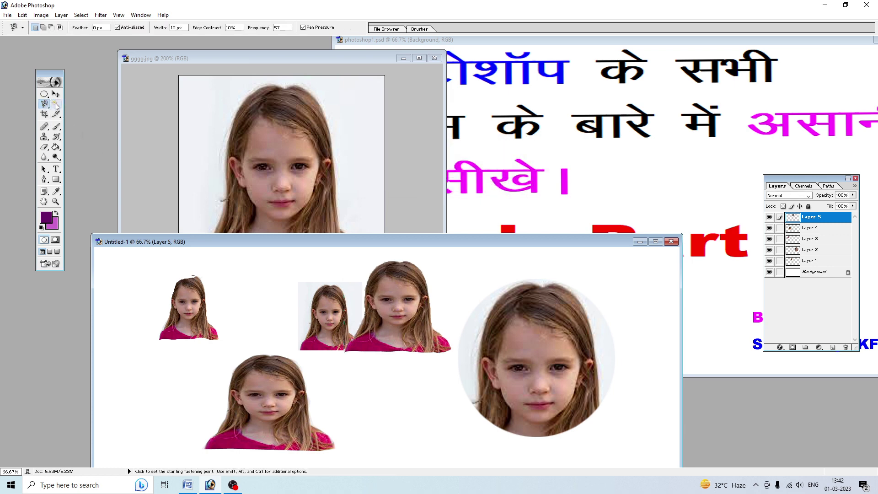
- Bring gggg.jpg to the front and deselect the leftover selection around the girl
click(260, 108)
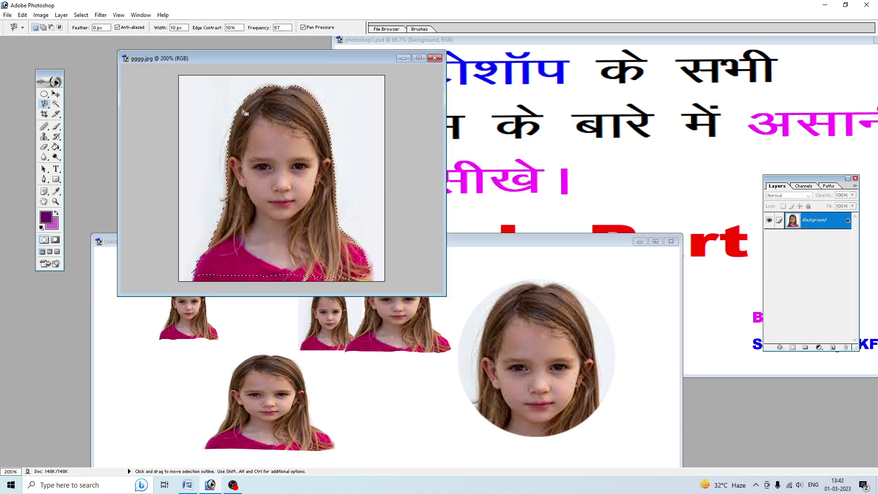
click(81, 15)
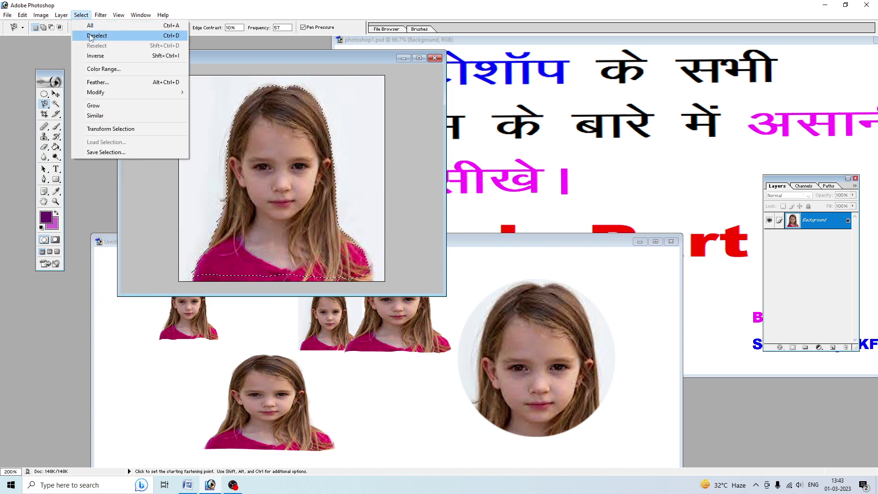
click(96, 35)
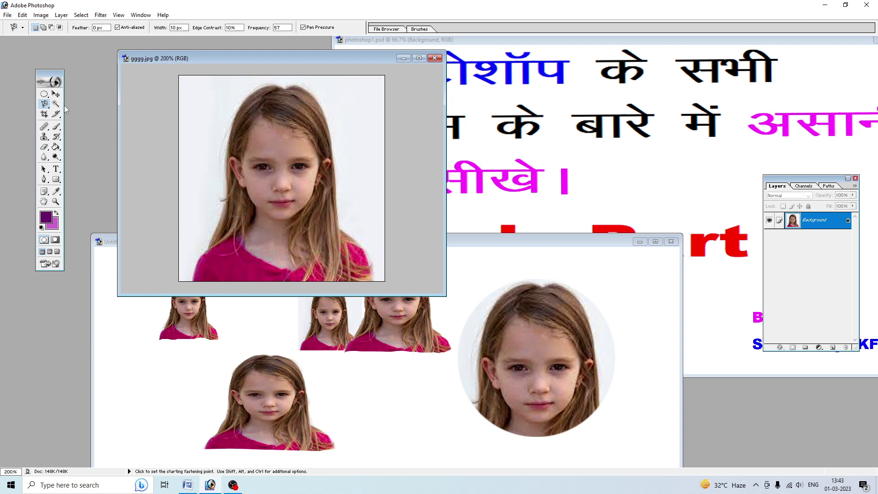
- Magic-wand select gggg.jpg's white background, deselecting once and clicking it again
click(55, 104)
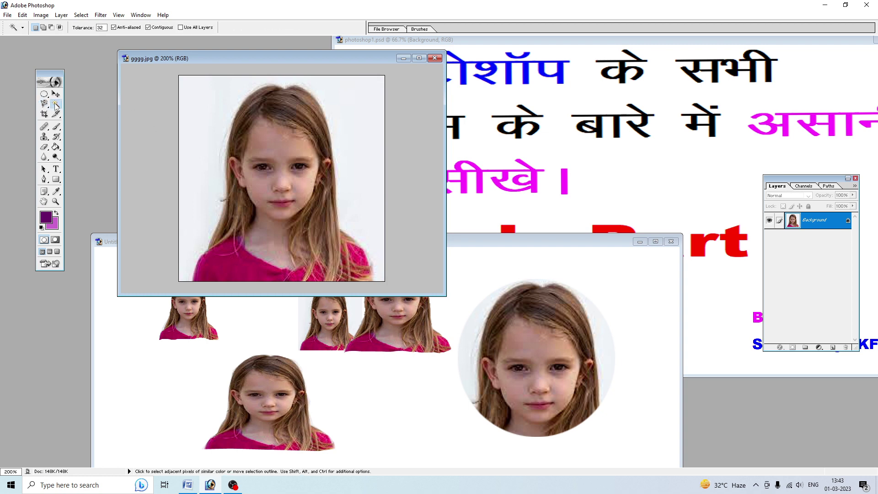
click(207, 148)
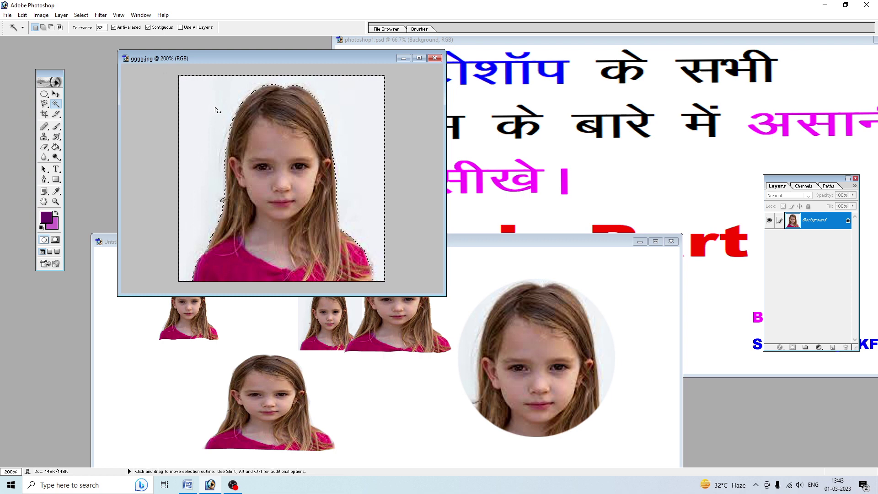
click(80, 14)
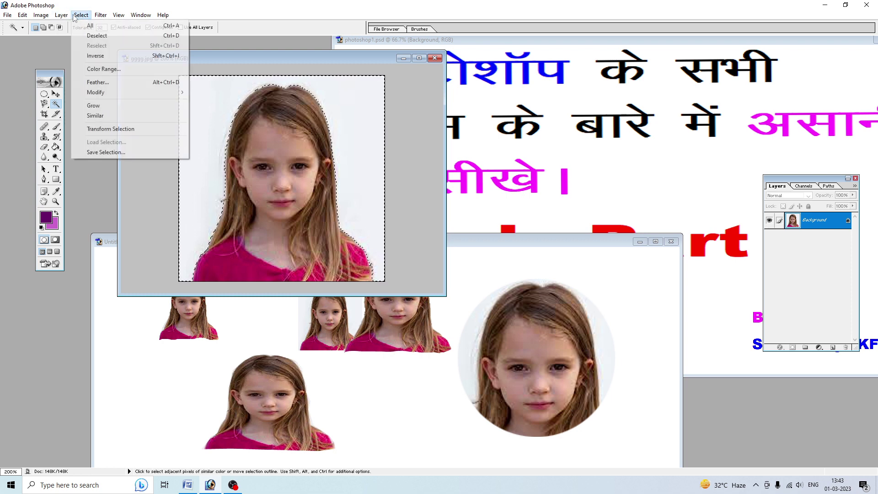
click(90, 35)
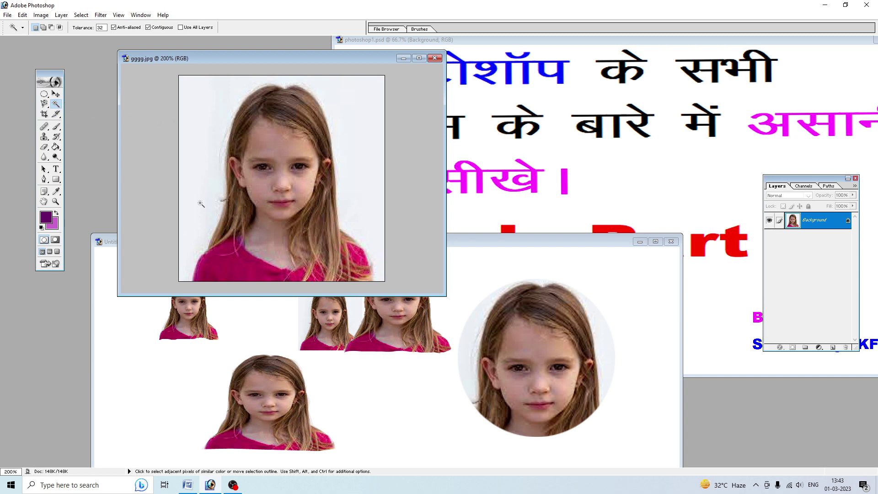
click(206, 172)
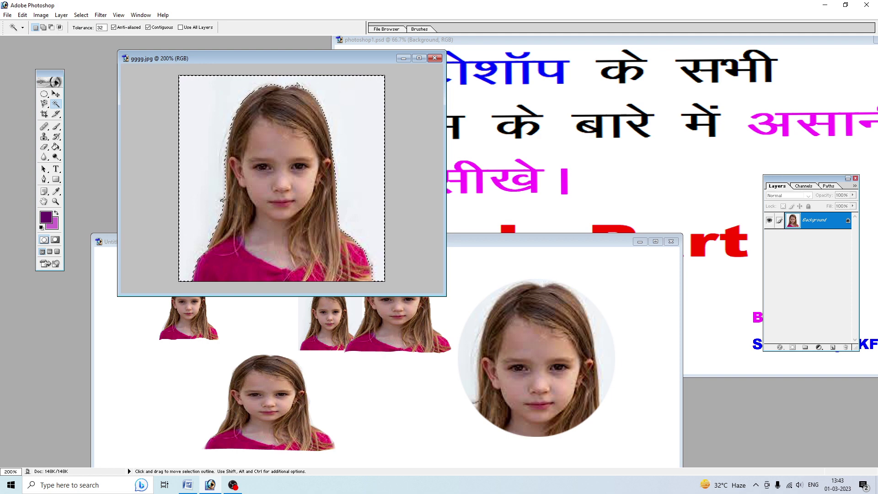
- Set the foreground colour to a dark navy blue
click(47, 220)
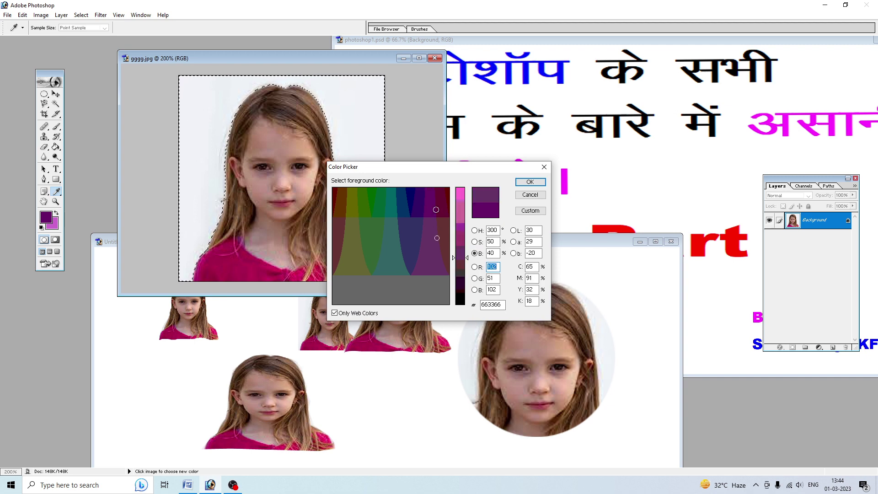
click(437, 213)
drag(437, 213, 408, 201)
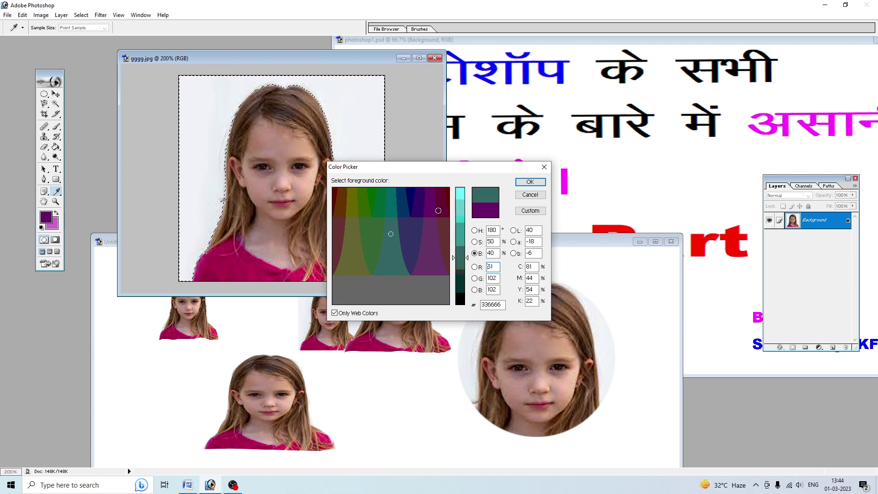
click(418, 204)
click(530, 181)
key(w)
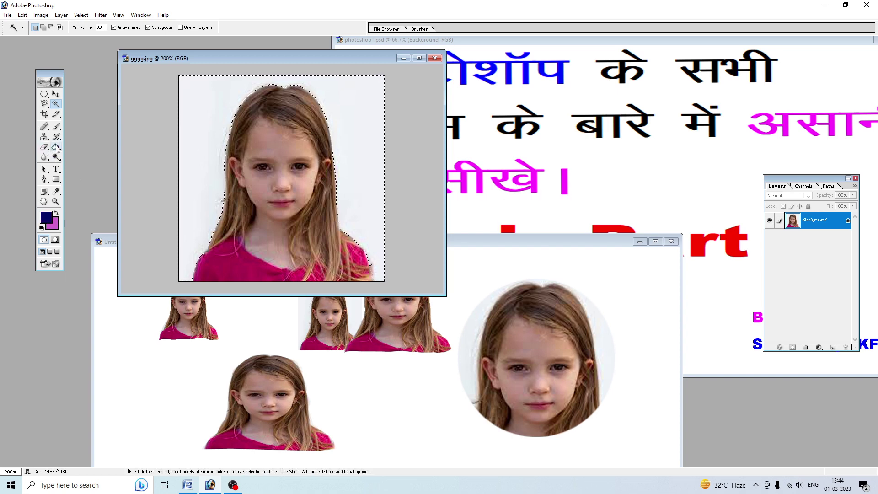
- Paint Bucket-fill the selected white background with navy, then deselect
click(56, 147)
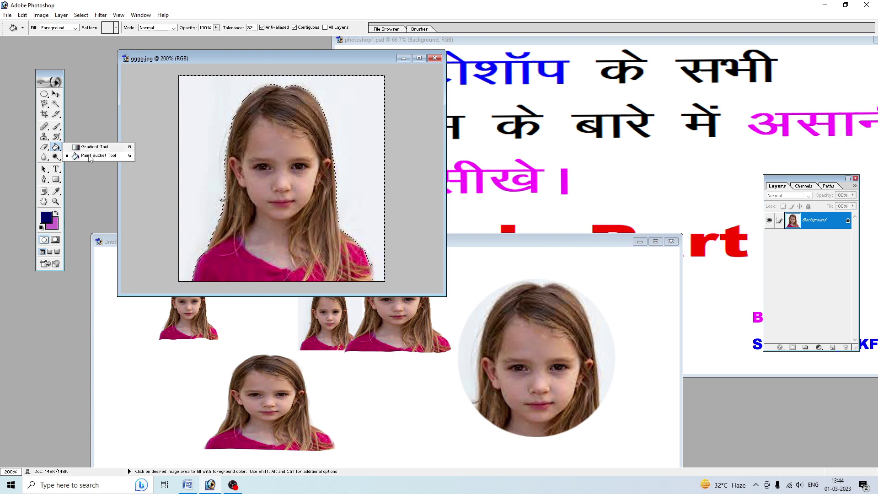
click(183, 140)
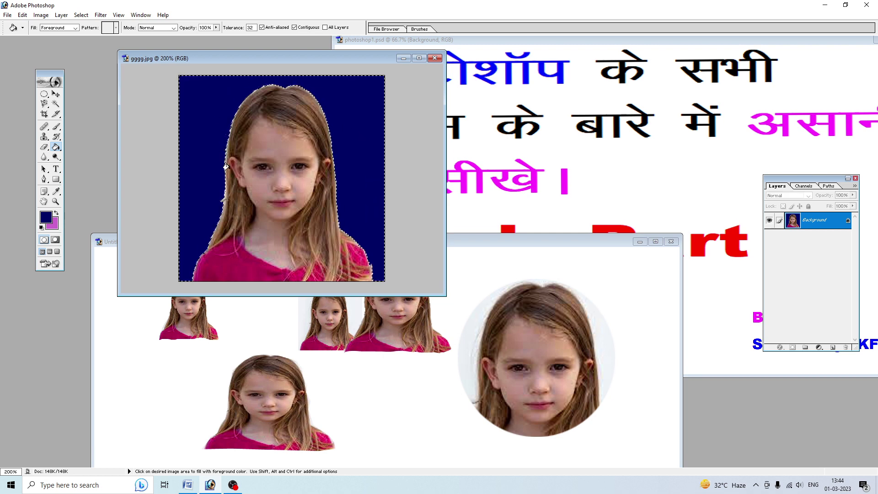
click(82, 16)
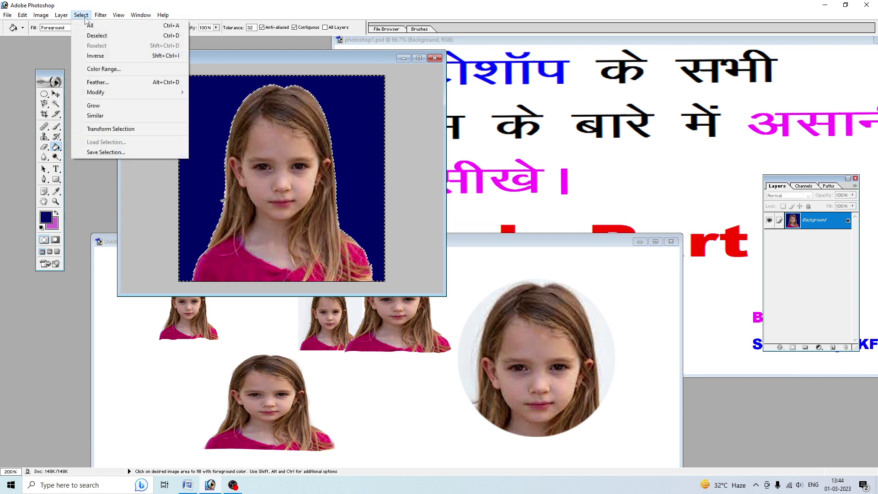
click(97, 35)
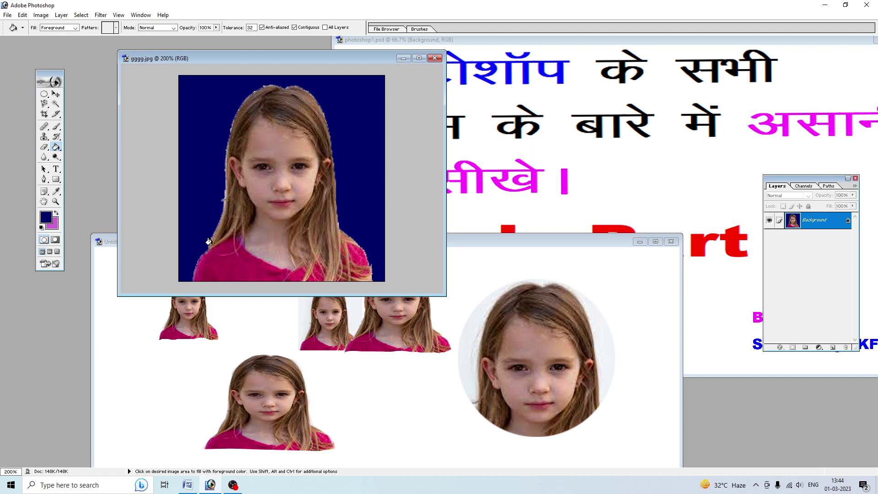
click(55, 105)
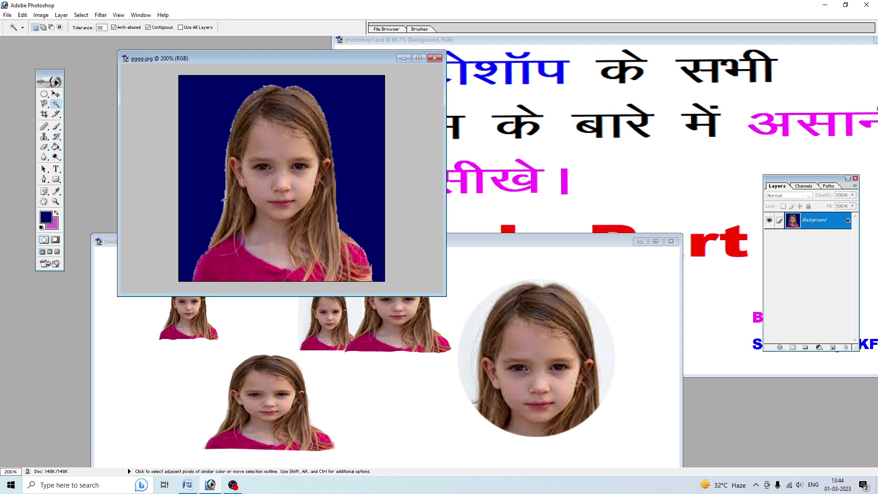
- Magic-wand the navy background, trying tolerances 50 and 80 with deselects between
click(202, 144)
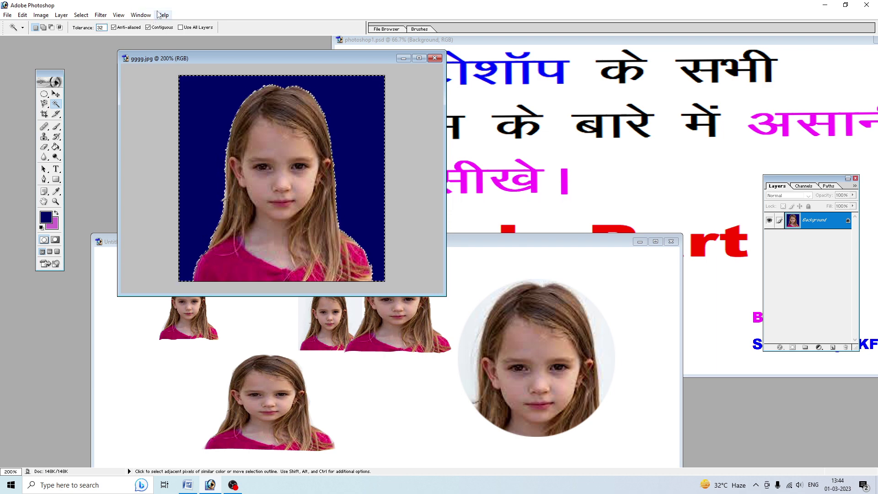
text(5)
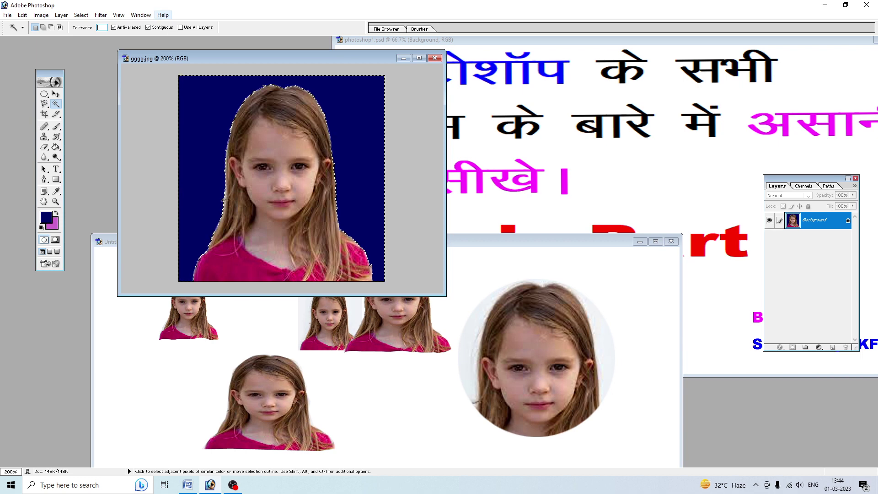
text(0)
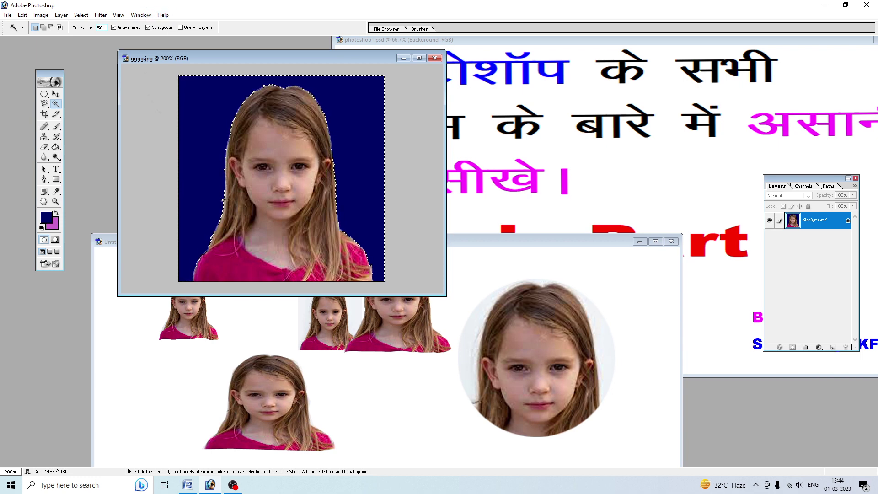
key(ctrl+d)
click(106, 27)
key(BackSpace)
text(8)
click(183, 117)
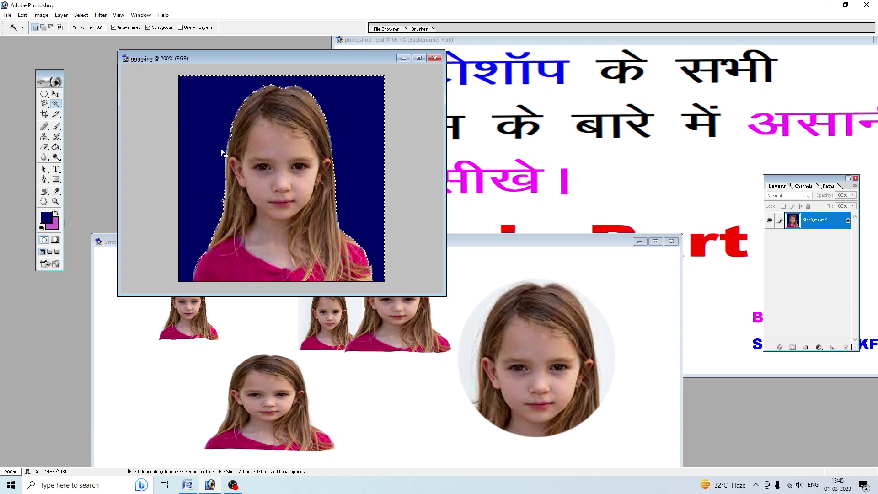
key(ctrl+d)
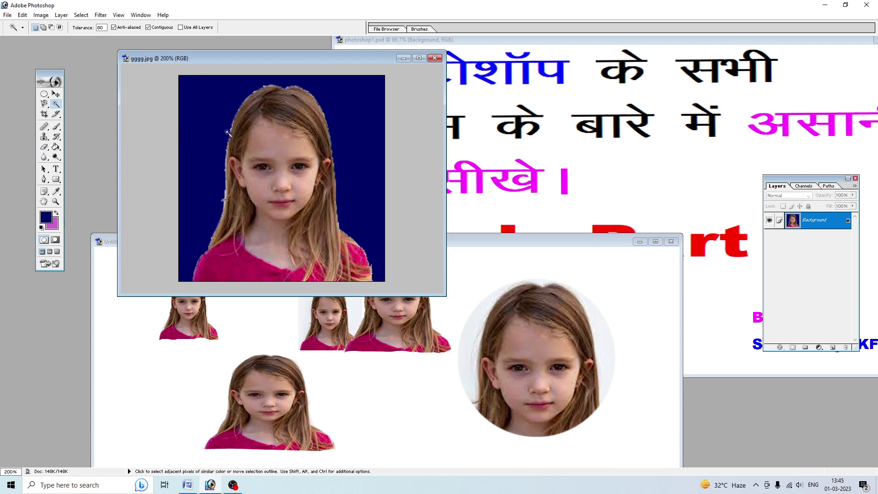
- Reselect the navy background and set the Magic Wand tolerance to 100
click(279, 147)
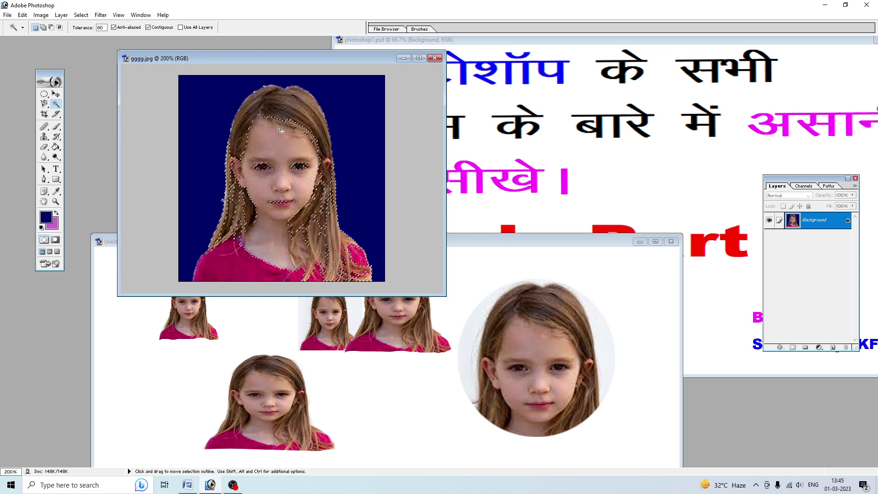
click(210, 117)
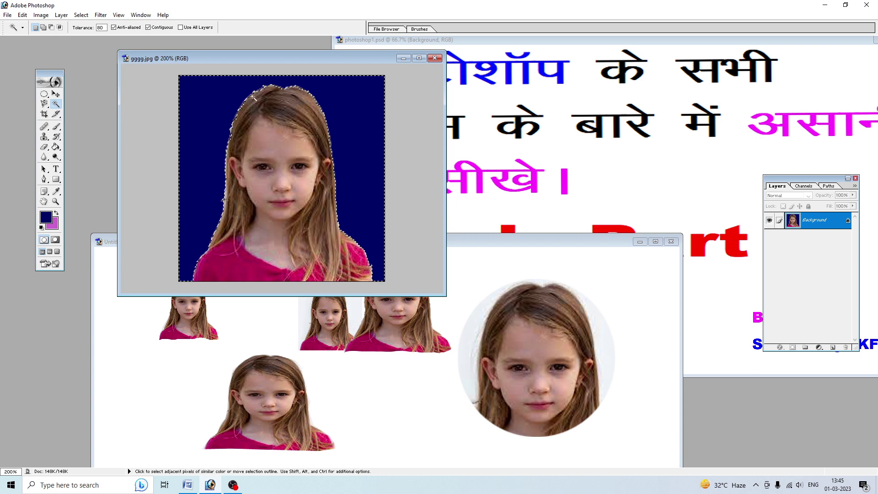
double_click(99, 28)
text(8)
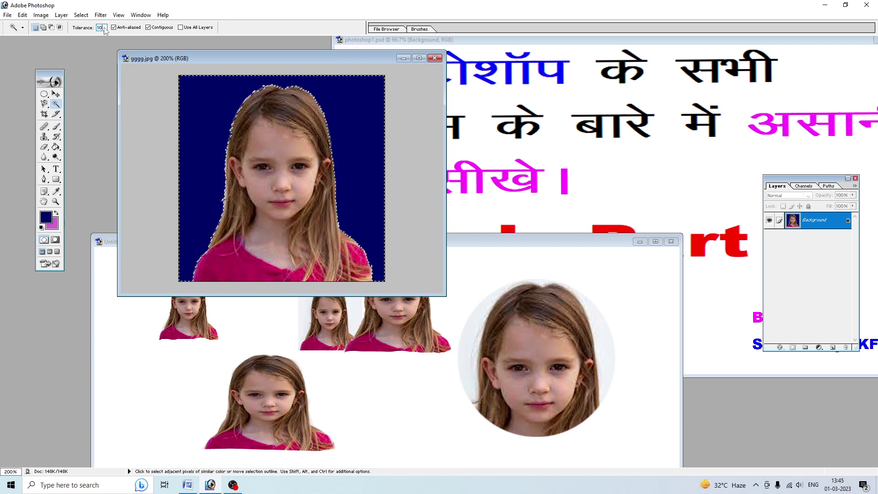
key(BackSpace)
text(100)
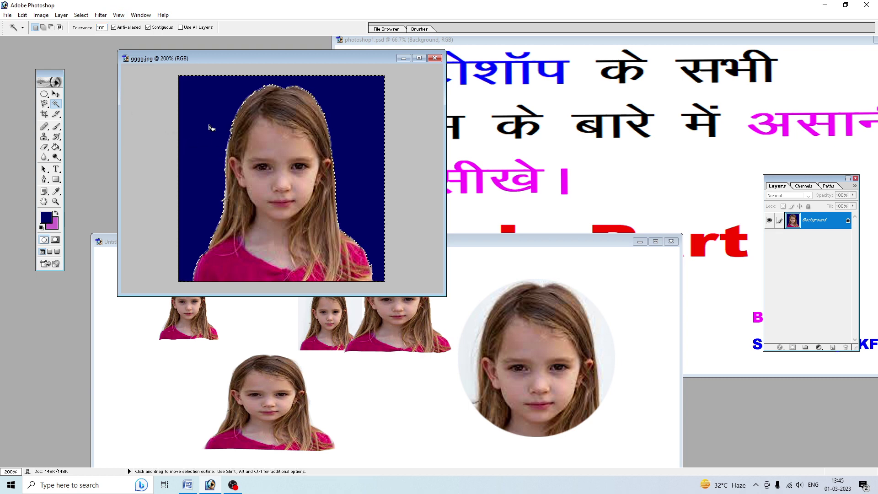
- Return to gggg.jpg, go from Paint Bucket back to Magic Wand, and deselect the navy background
click(220, 381)
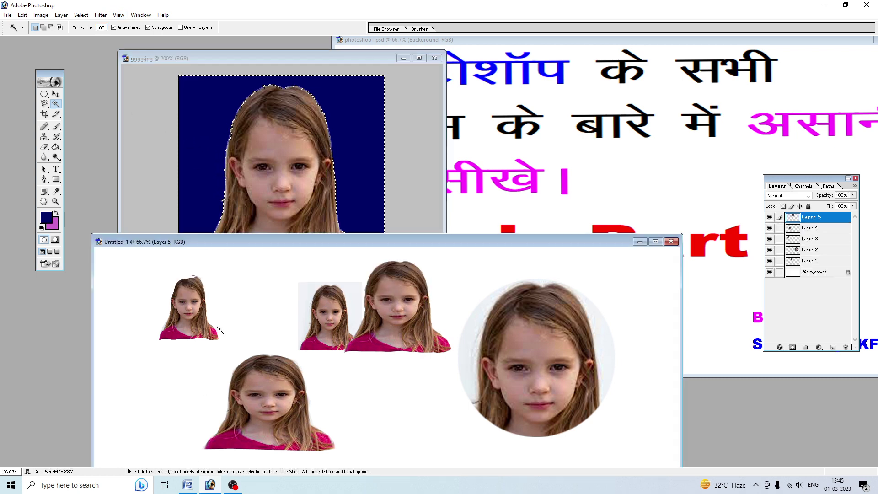
click(298, 191)
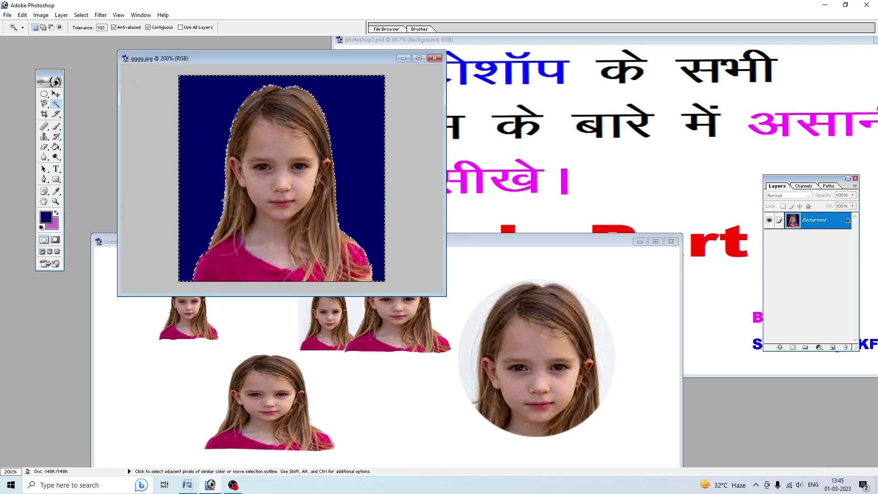
click(56, 147)
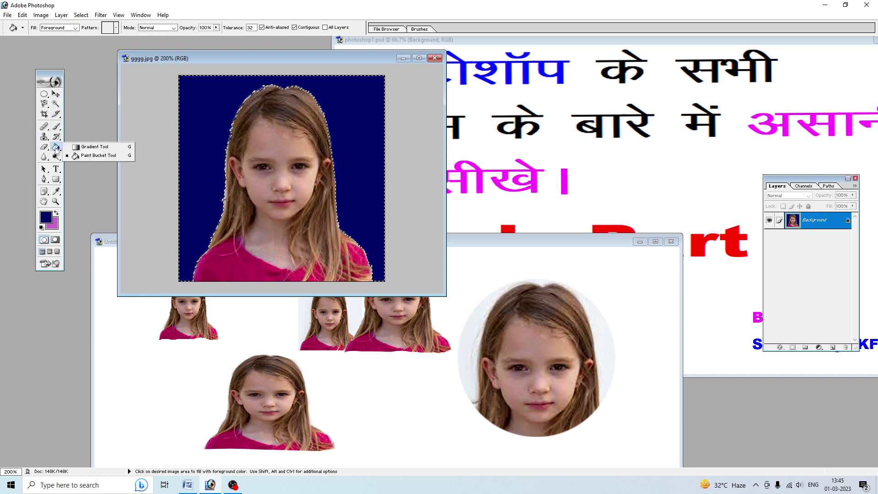
click(88, 156)
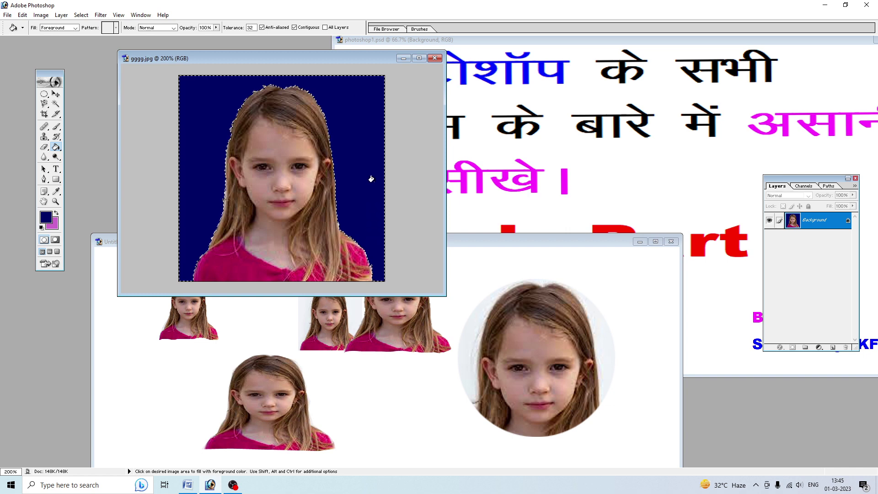
click(56, 103)
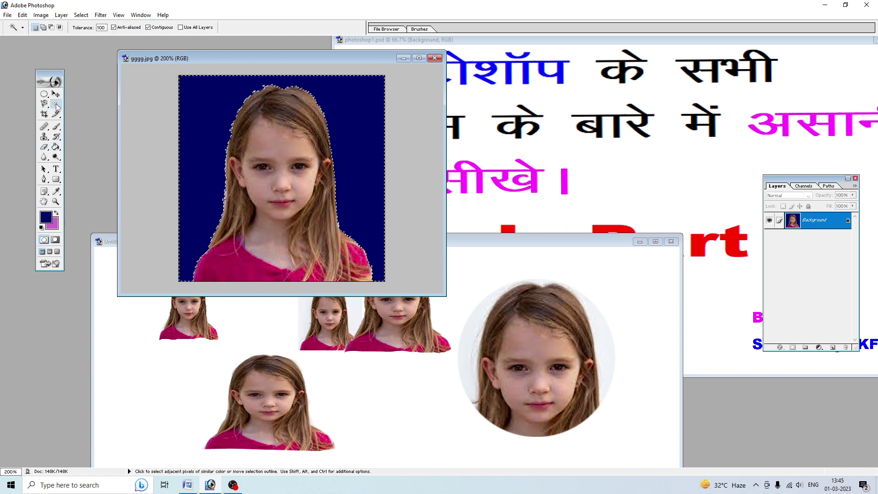
key(ctrl+d)
click(103, 28)
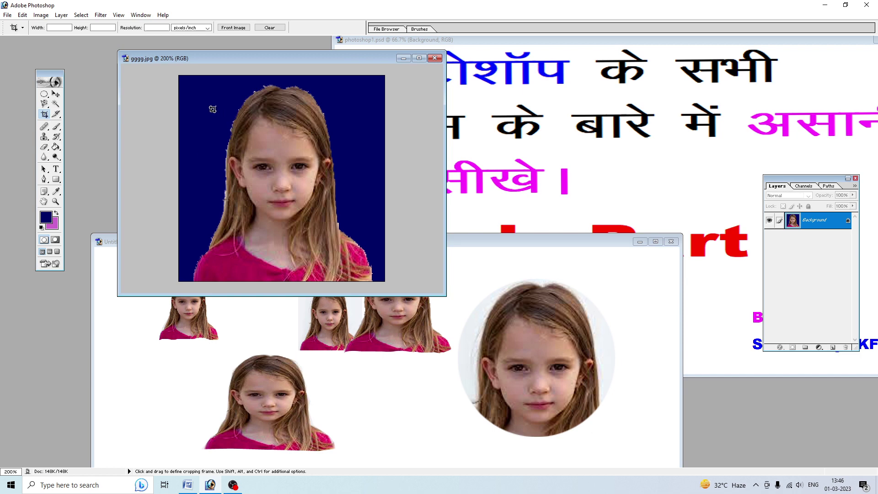
- Crop gggg.jpg around the portrait, then crop again tightly around the girl's head and shoulders
mouse_move(193, 93)
mouse_down()
mouse_move(358, 305)
mouse_move(374, 297)
mouse_up()
key(Return)
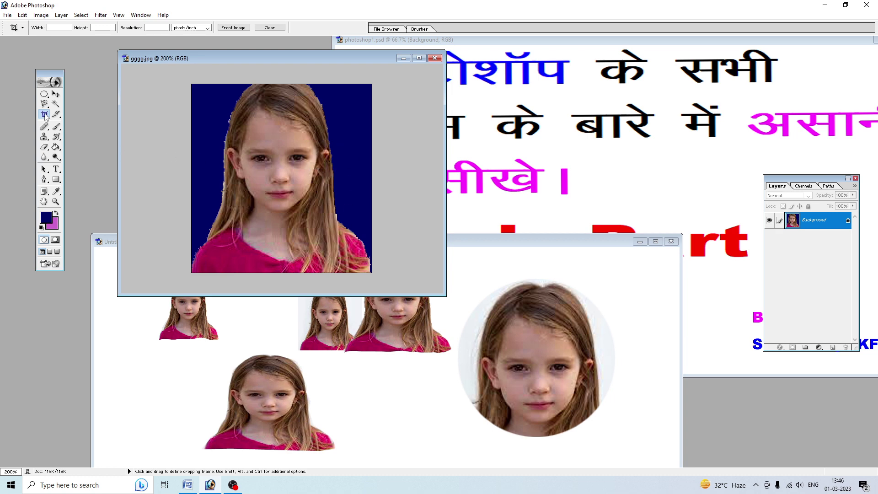
mouse_move(207, 84)
mouse_down()
mouse_move(311, 118)
mouse_move(351, 259)
mouse_up()
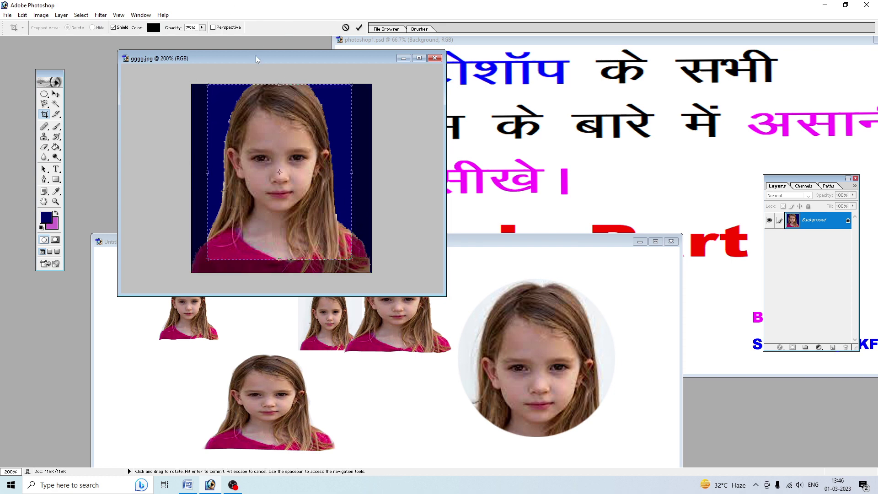
key(Return)
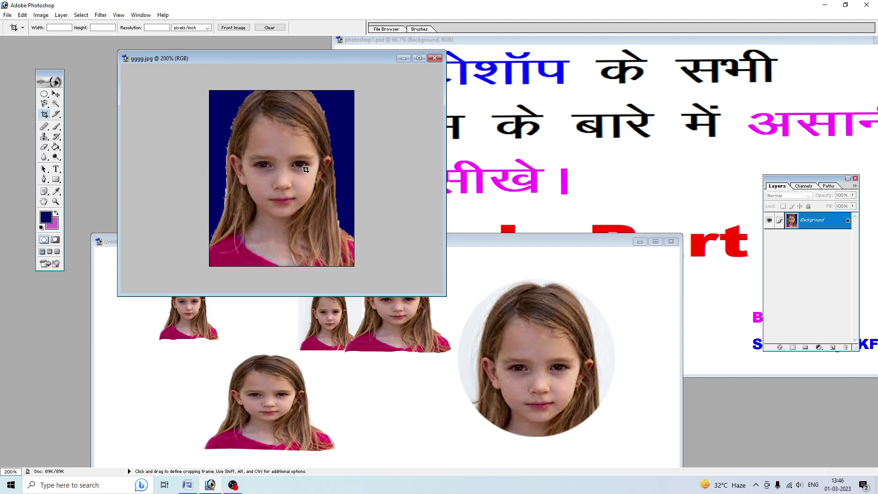
click(56, 114)
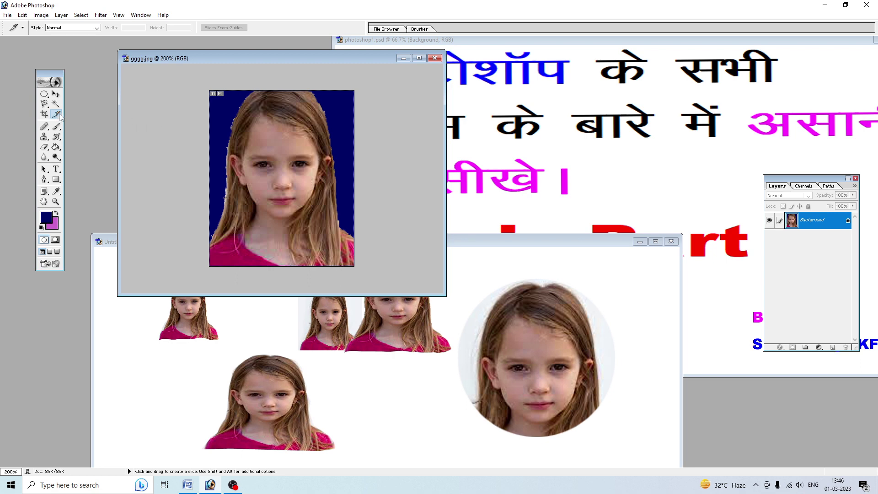
- Draw slices across the girl's face, mouth, chest and top of the head, then shift the window left
drag(217, 133, 396, 172)
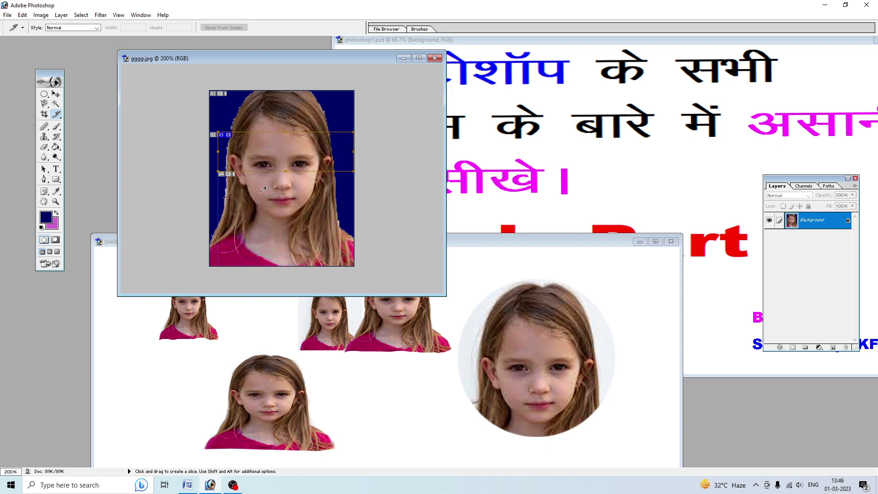
drag(261, 193, 347, 229)
drag(231, 236, 324, 266)
drag(246, 99, 333, 118)
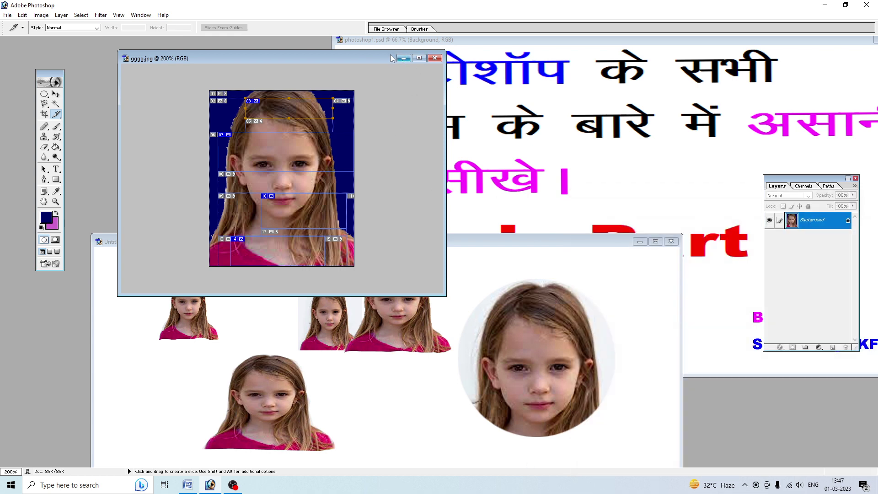
drag(391, 54, 357, 59)
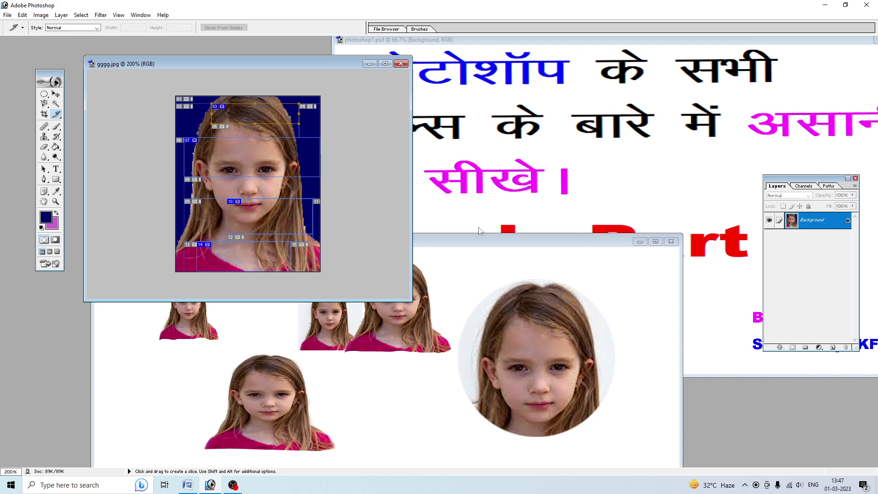
- Switch back to the Untitled-1 collage document
click(475, 241)
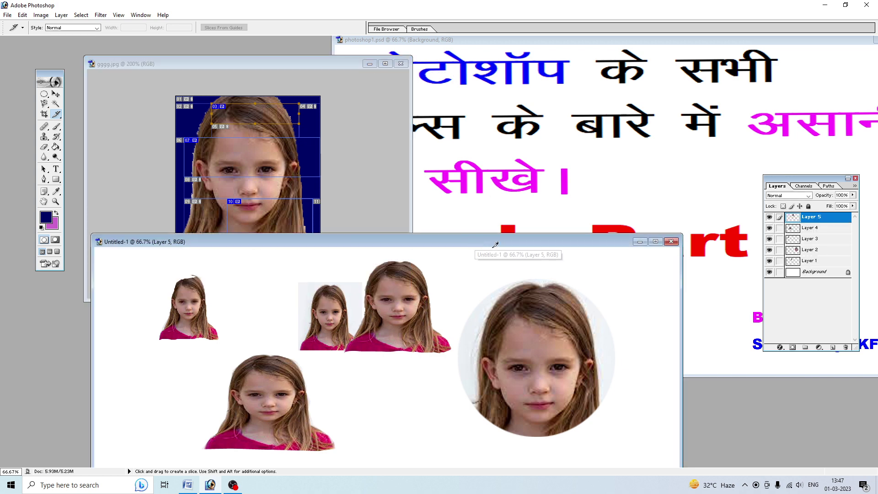